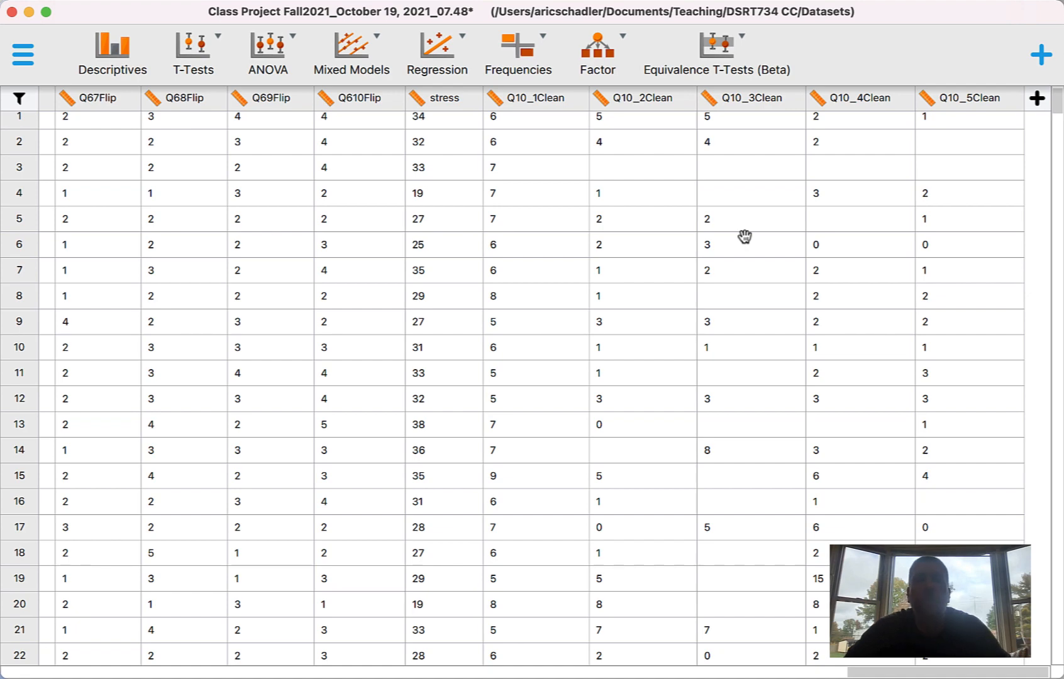
{"action": "key", "text": "super+s"}
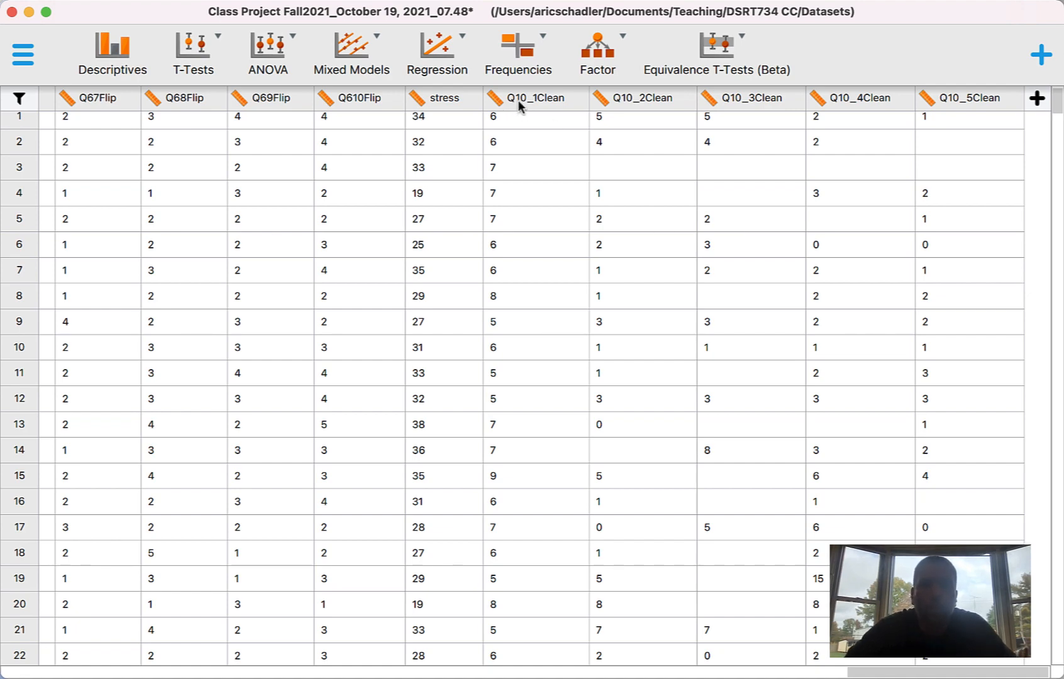
{"action": "key", "text": "super+s"}
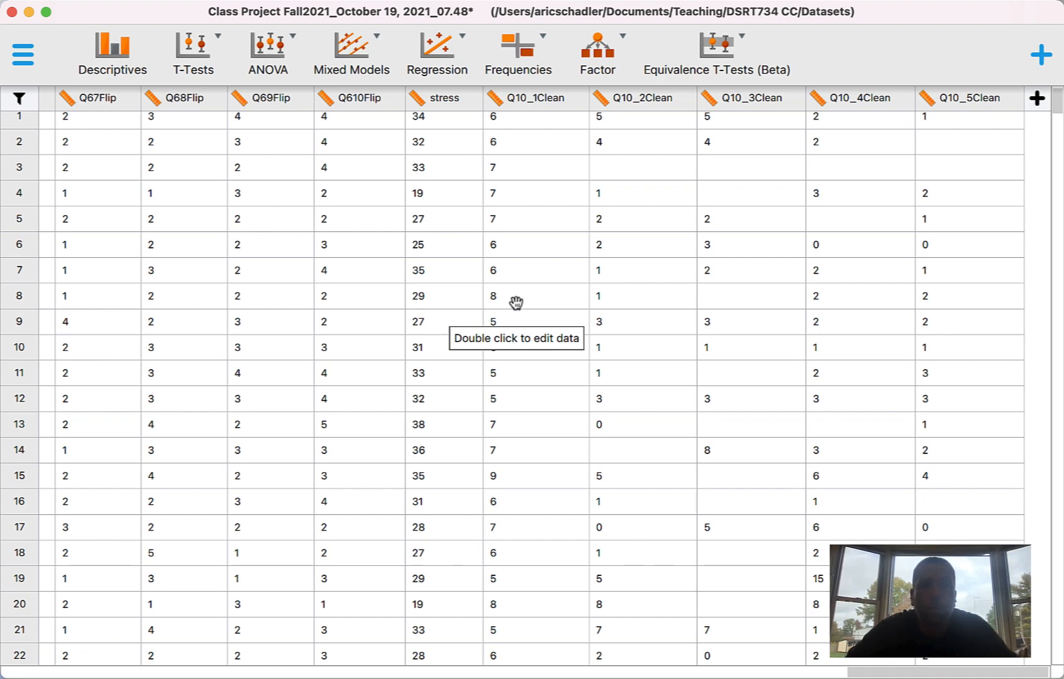
- Set up a classical one sample t-test with Q10_1Clean as the tested variable
{"action": "left_click", "coordinate": [191, 59]}
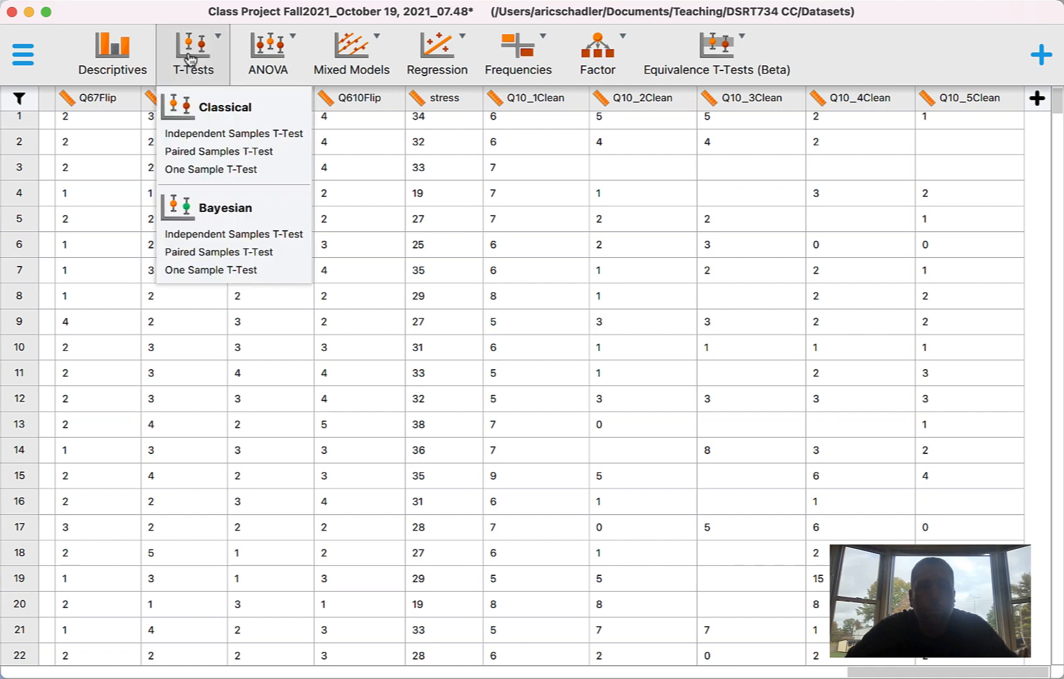
{"action": "left_click", "coordinate": [205, 170]}
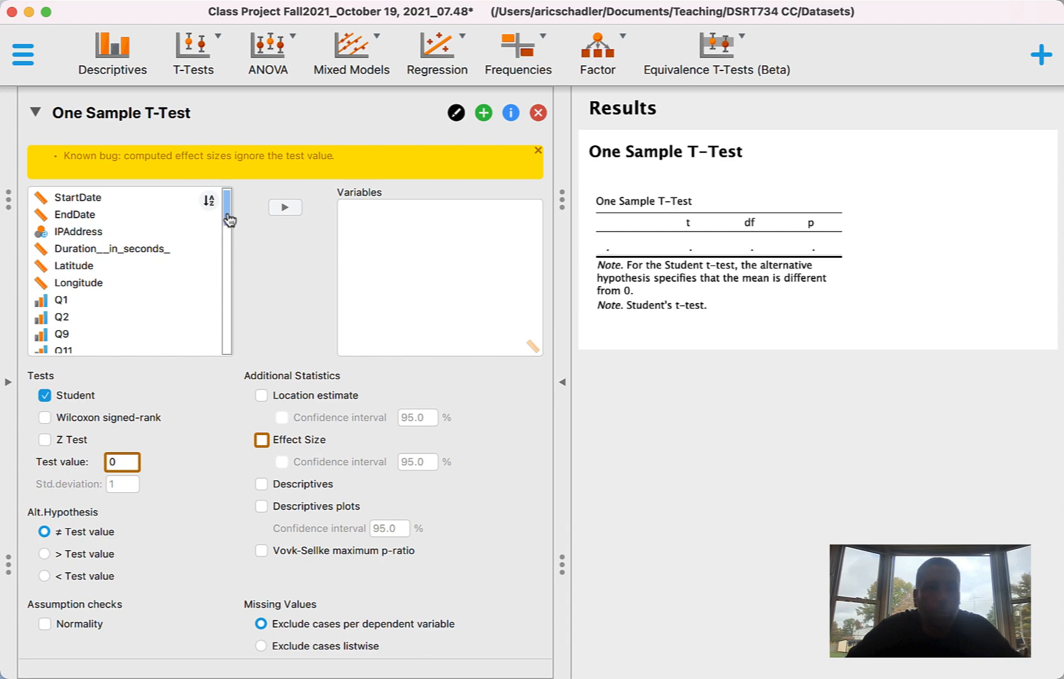
{"action": "left_click_drag", "start_coordinate": [229, 220], "coordinate": [234, 358]}
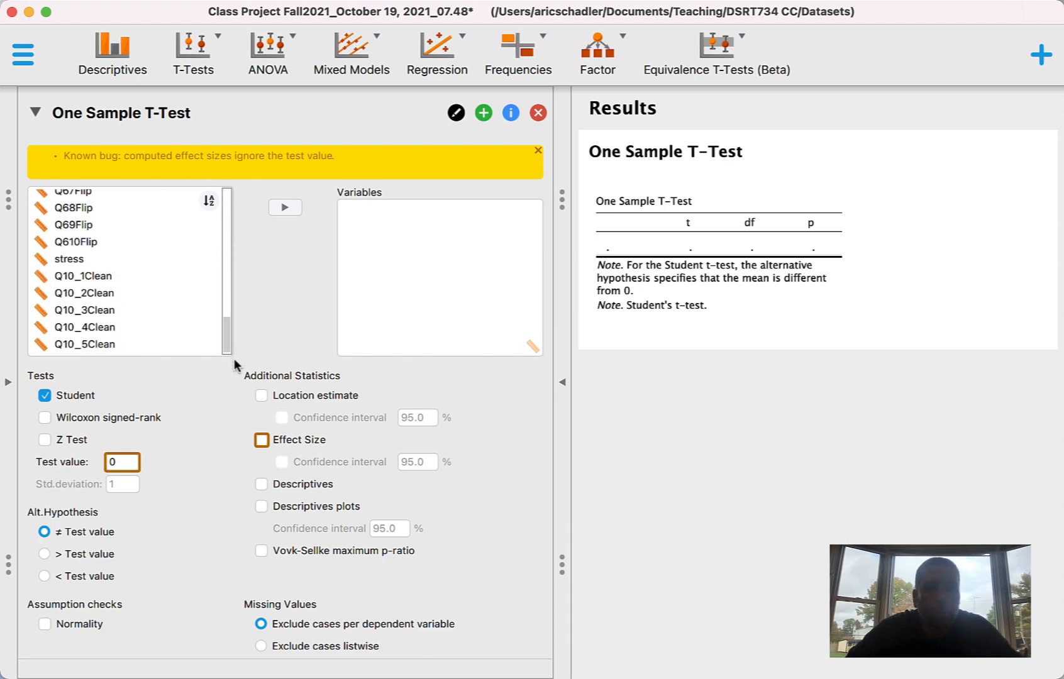
{"action": "left_click", "coordinate": [85, 280]}
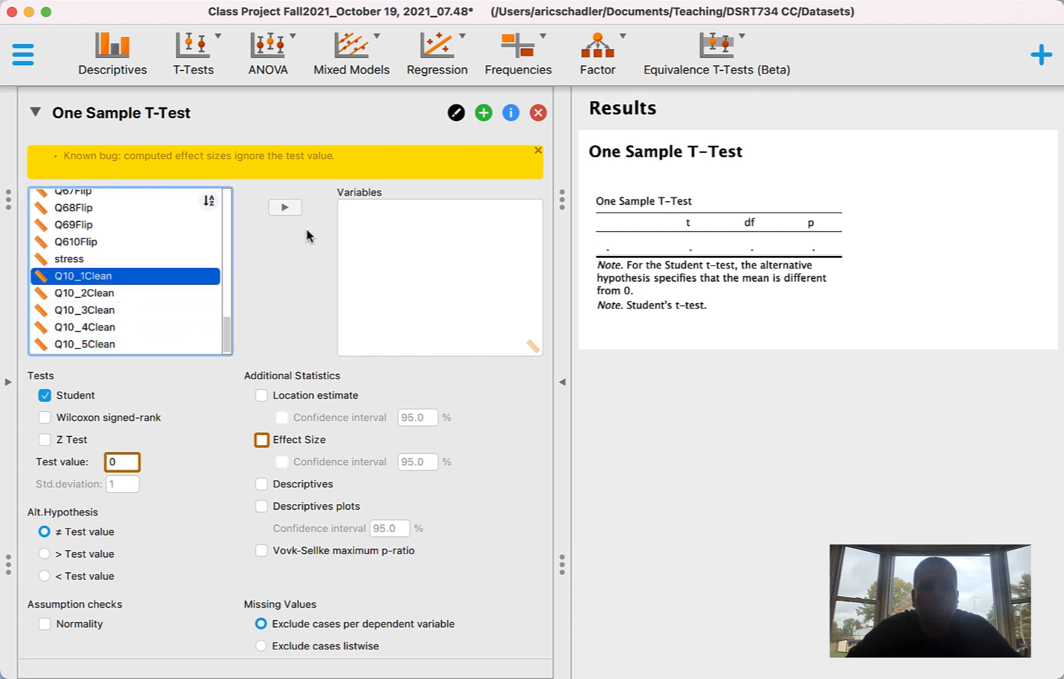
{"action": "left_click", "coordinate": [285, 209]}
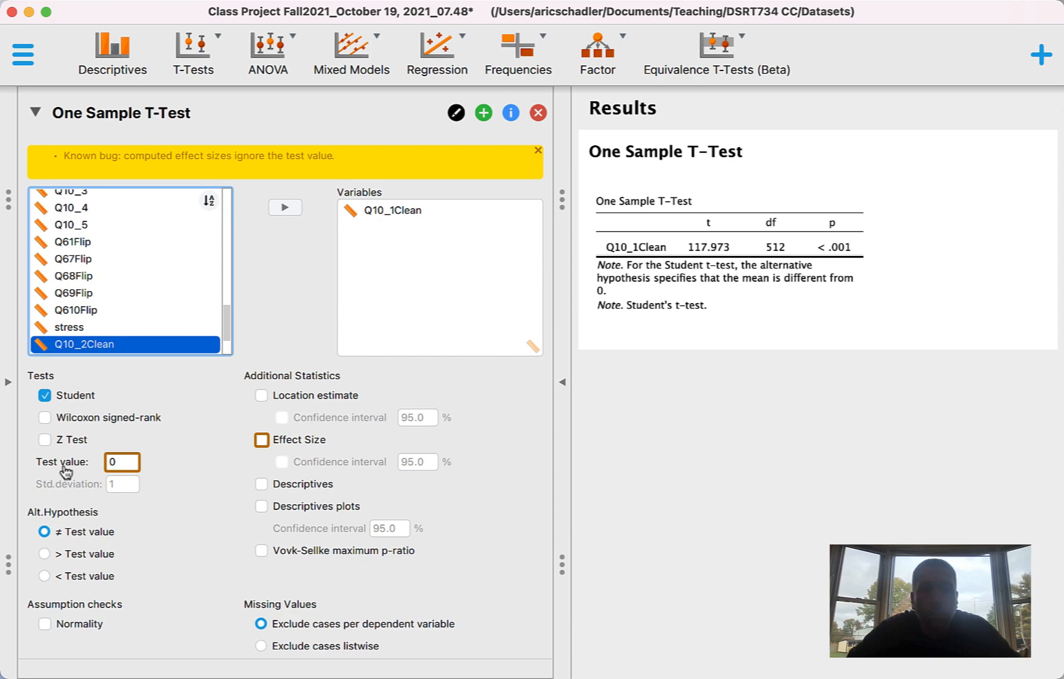
- Set the test value to 7 with the two-sided ≠ alternative hypothesis, and include descriptives in the one sample t-test
{"action": "left_click", "coordinate": [117, 463]}
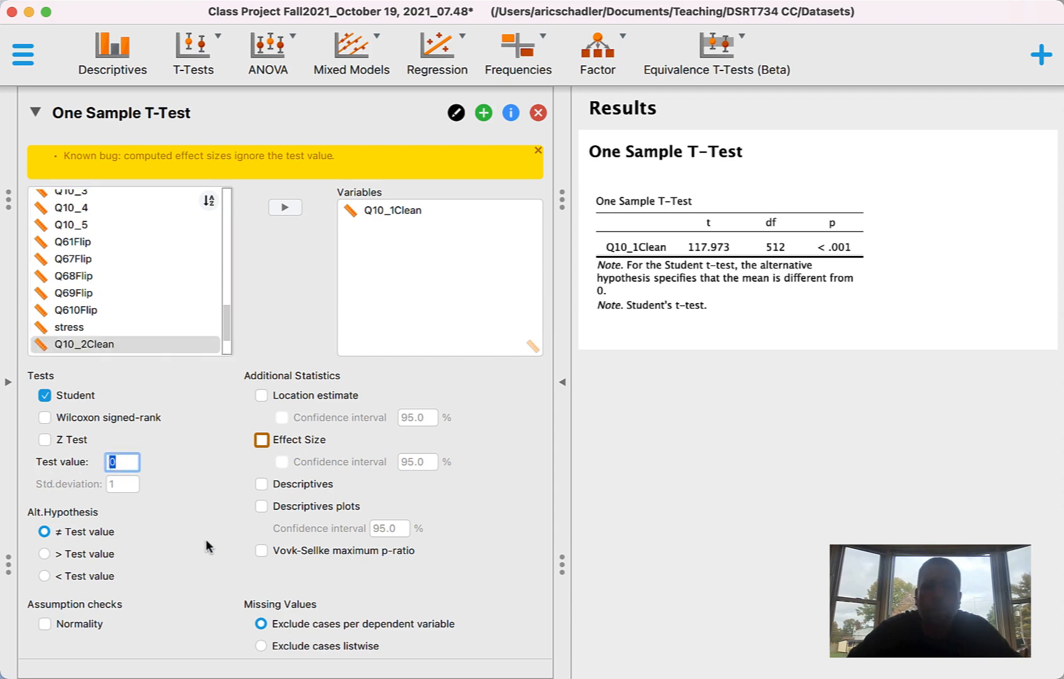
{"action": "type", "text": "7"}
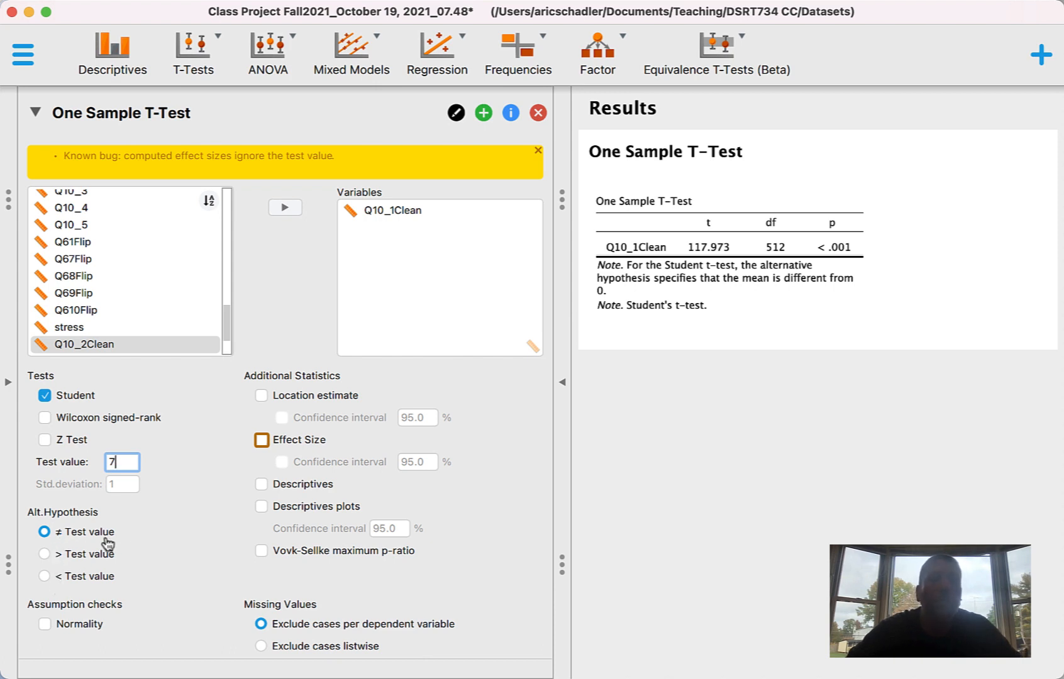
{"action": "left_click", "coordinate": [66, 536]}
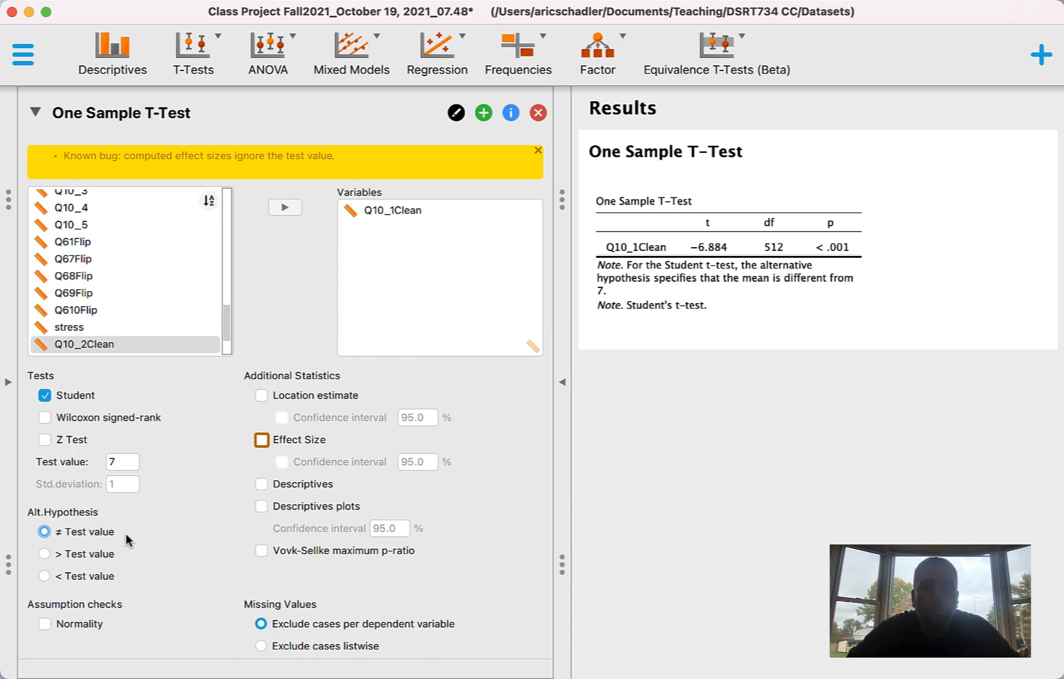
{"action": "left_click", "coordinate": [263, 486]}
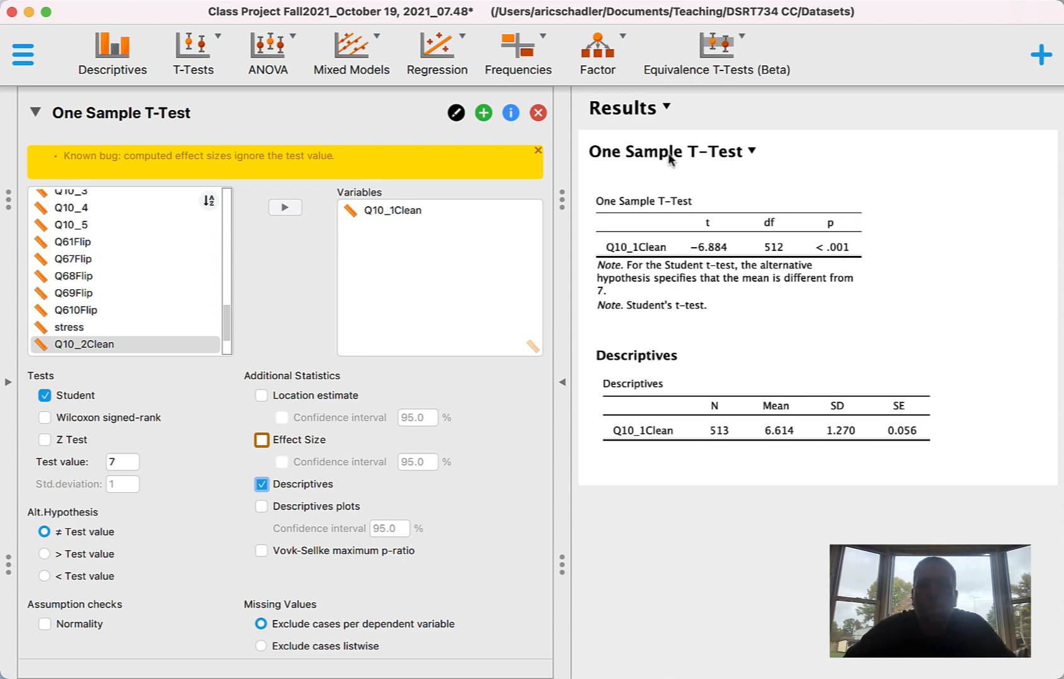
- Remove all analyses from the results and return to the dataset
{"action": "left_click", "coordinate": [668, 108]}
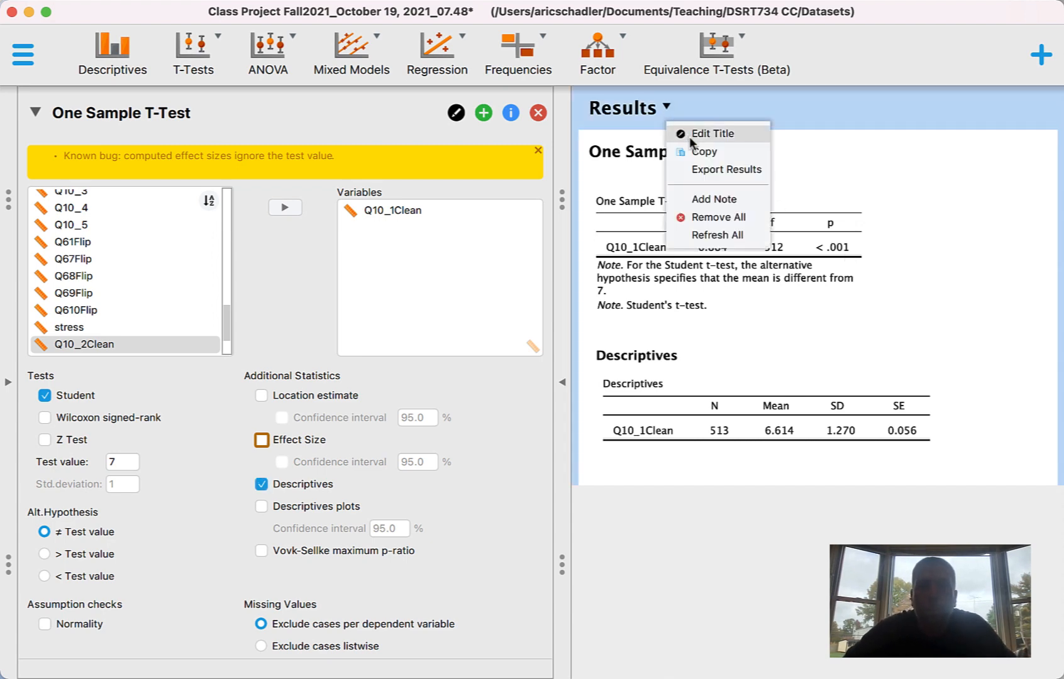
{"action": "left_click", "coordinate": [709, 216]}
{"action": "left_click", "coordinate": [648, 367]}
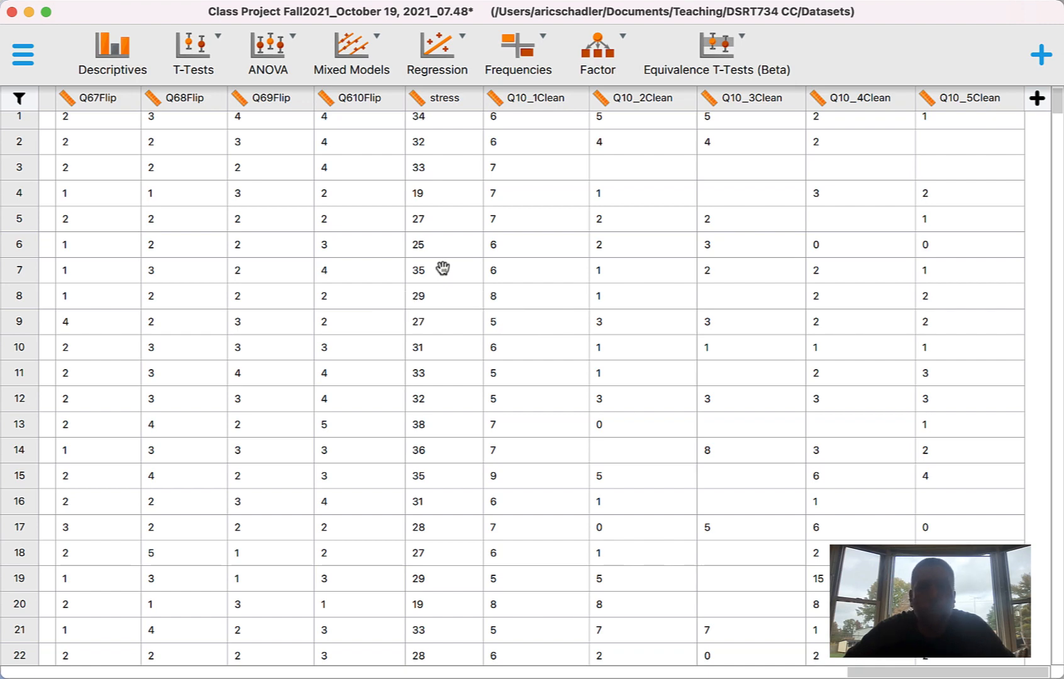
- Filter the Q9 gender variable to exclude the "Prefer not to say" responses
{"action": "scroll", "coordinate": [443, 268], "scroll_direction": "left", "scroll_amount": 8}
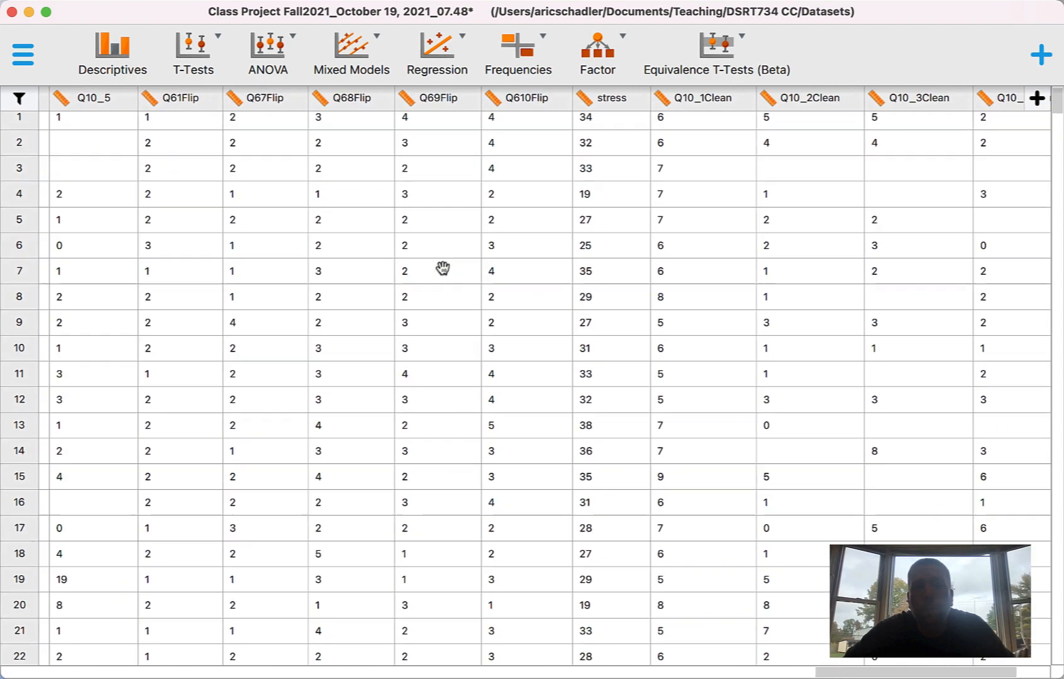
{"action": "scroll", "coordinate": [443, 269], "scroll_direction": "left", "scroll_amount": 10}
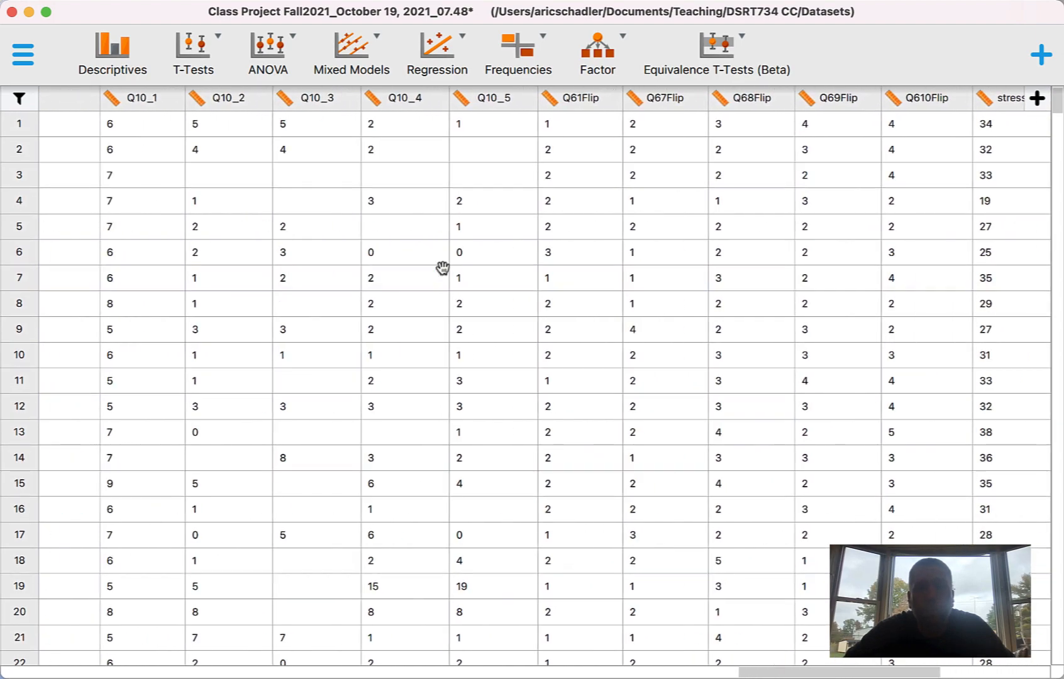
{"action": "scroll", "coordinate": [442, 268], "scroll_direction": "left", "scroll_amount": 10}
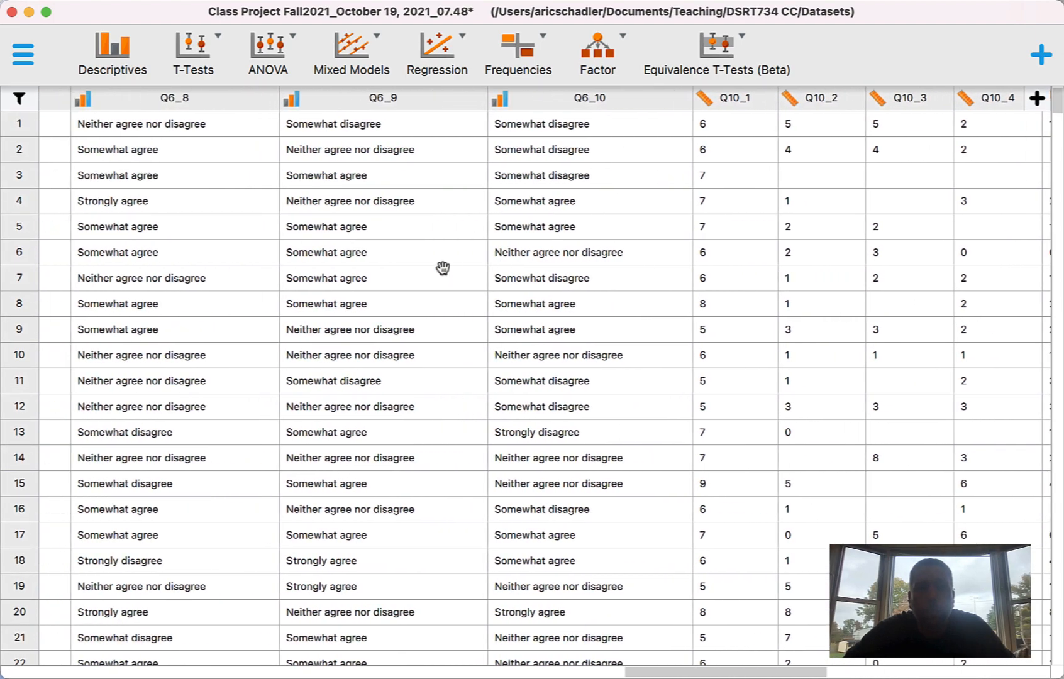
{"action": "scroll", "coordinate": [442, 269], "scroll_direction": "left", "scroll_amount": 10}
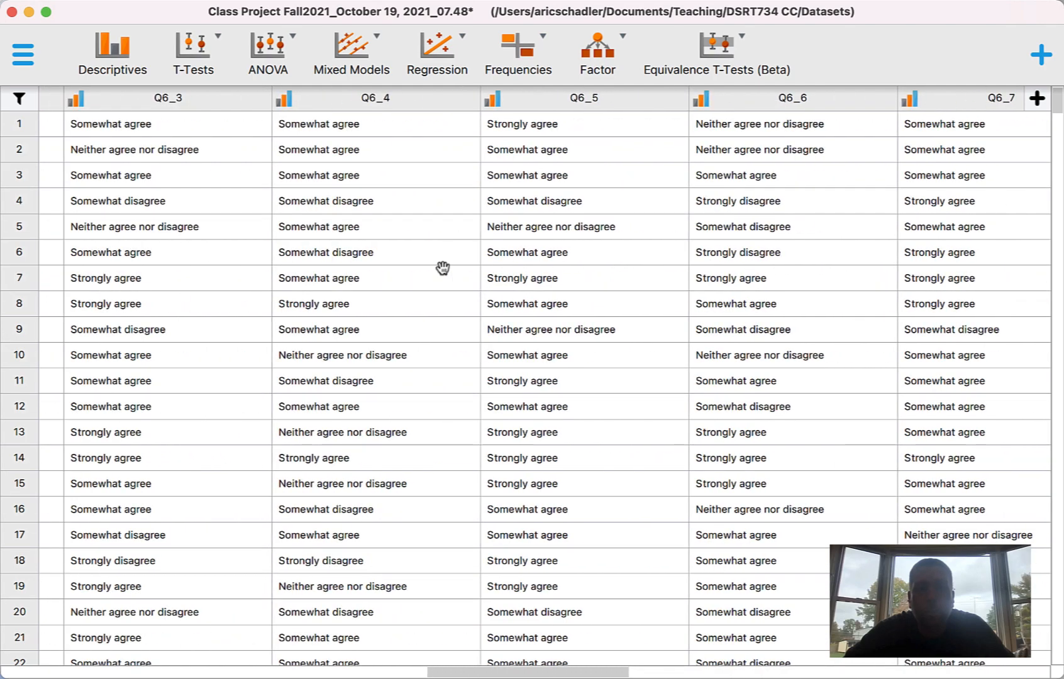
{"action": "scroll", "coordinate": [443, 269], "scroll_direction": "left", "scroll_amount": 10}
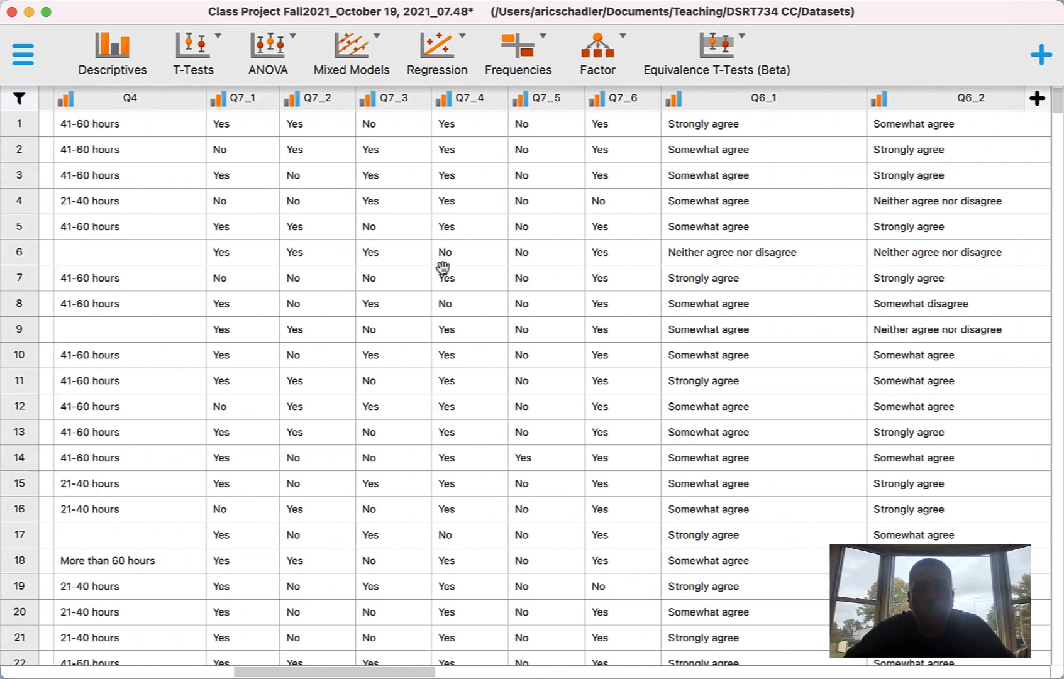
{"action": "scroll", "coordinate": [443, 269], "scroll_direction": "left", "scroll_amount": 3}
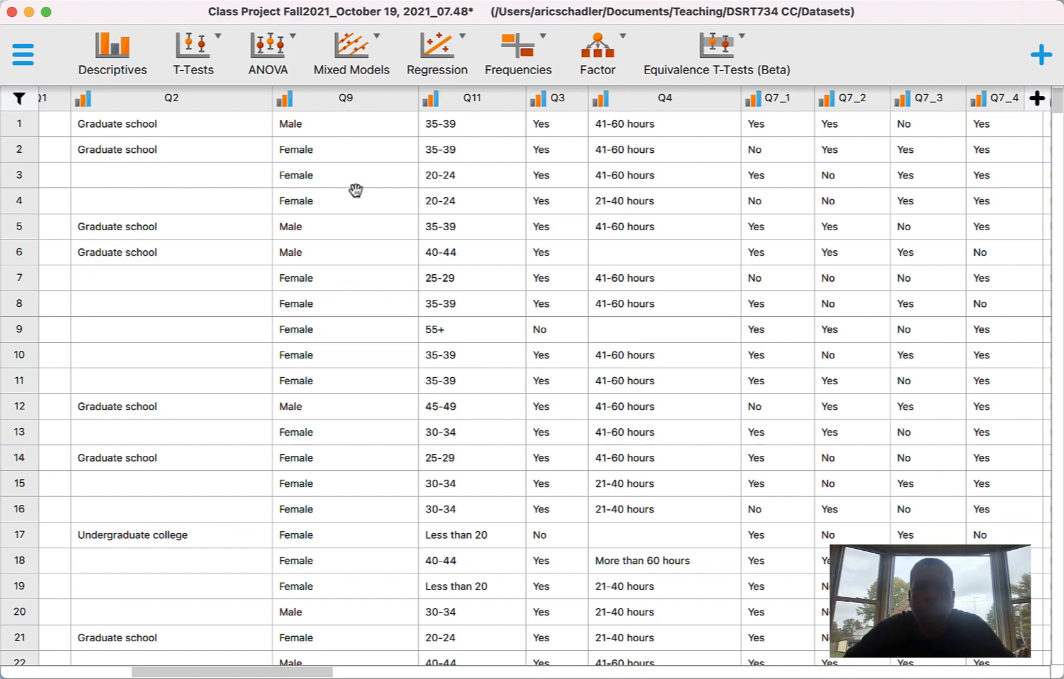
{"action": "left_click", "coordinate": [345, 98]}
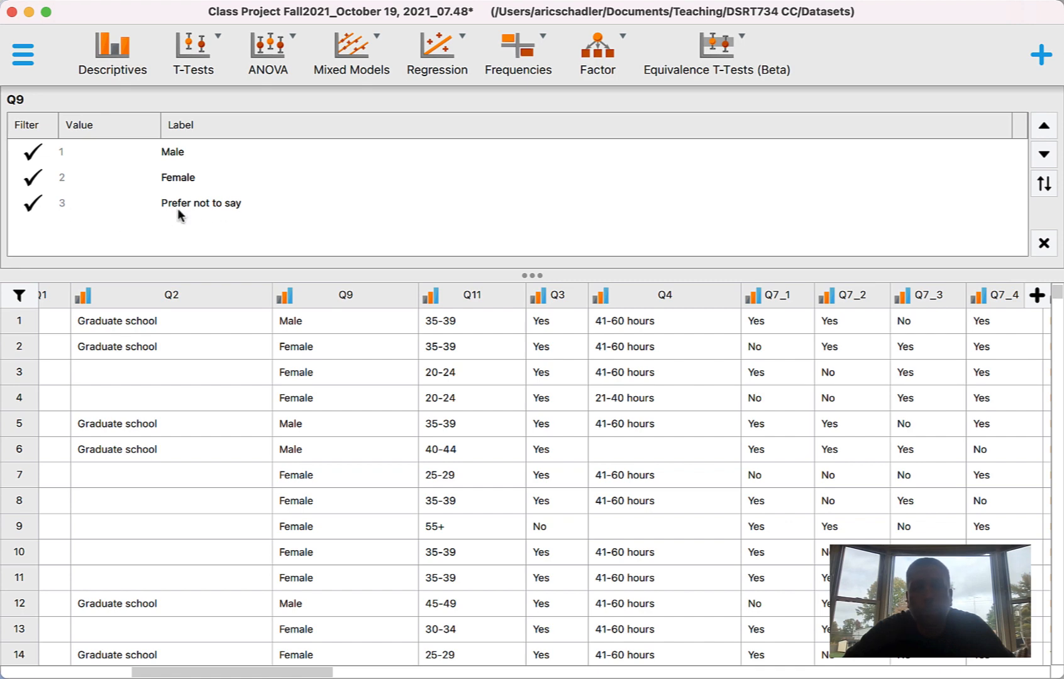
{"action": "left_click", "coordinate": [33, 206]}
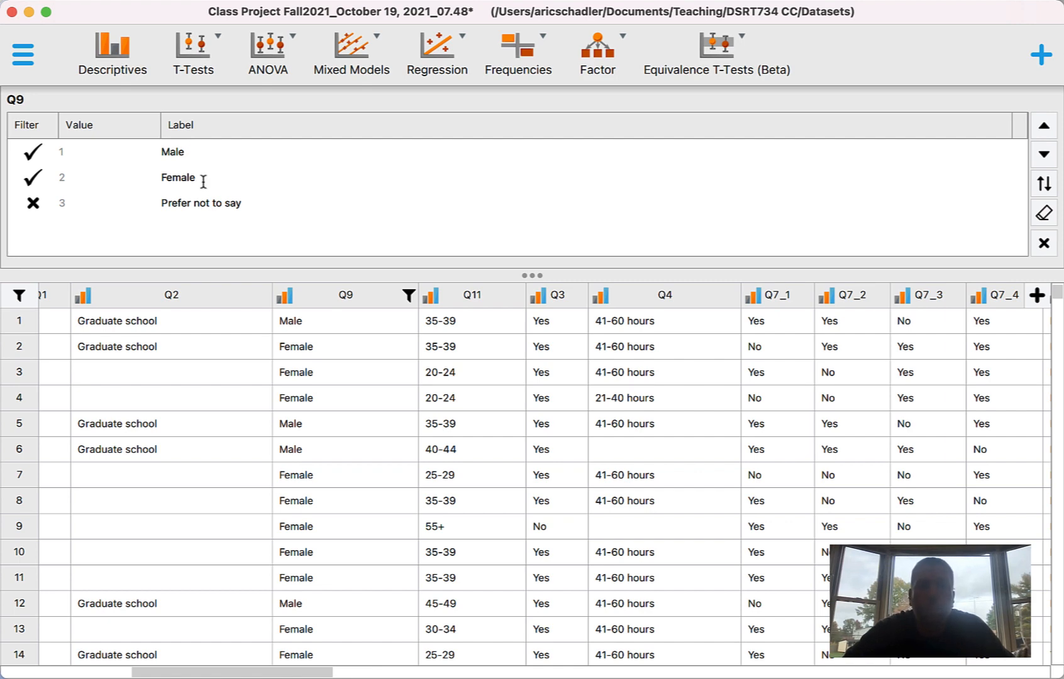
- Start a classical independent samples t-test and assign Q9 as the grouping variable
{"action": "left_click", "coordinate": [221, 47]}
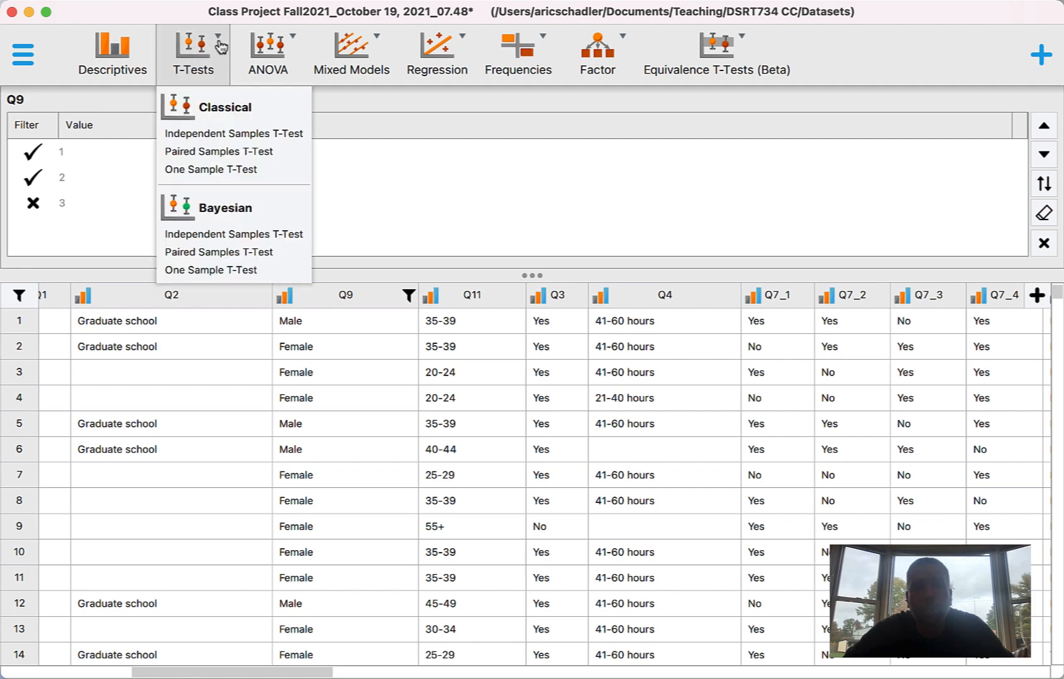
{"action": "left_click", "coordinate": [206, 134]}
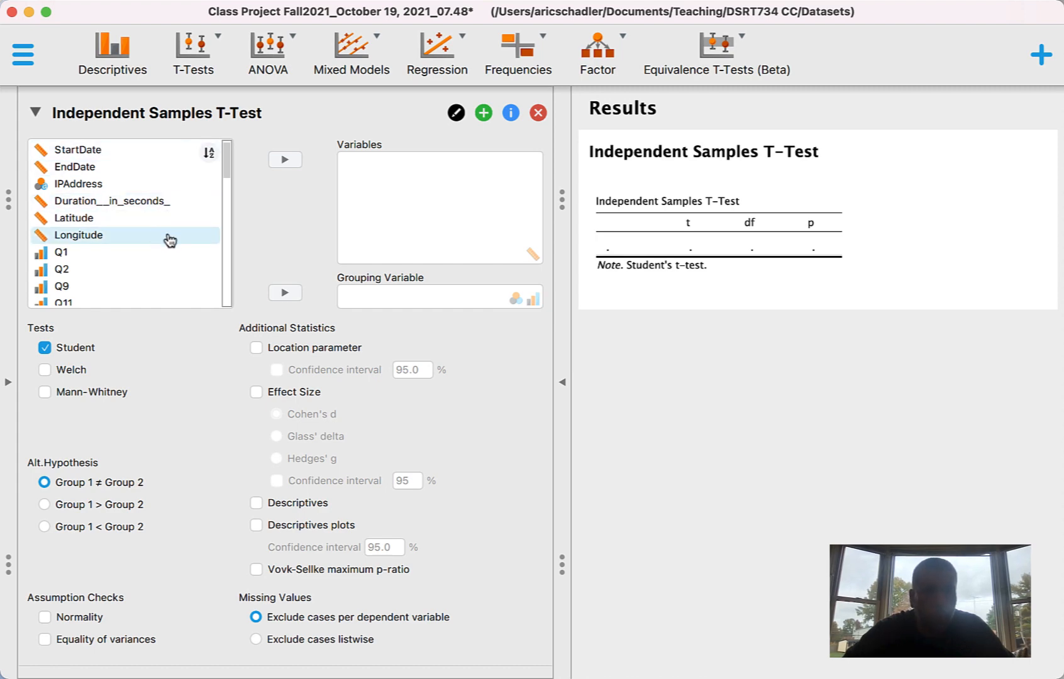
{"action": "scroll", "coordinate": [155, 264], "scroll_direction": "down", "scroll_amount": 4}
{"action": "scroll", "coordinate": [154, 264], "scroll_direction": "down", "scroll_amount": 2}
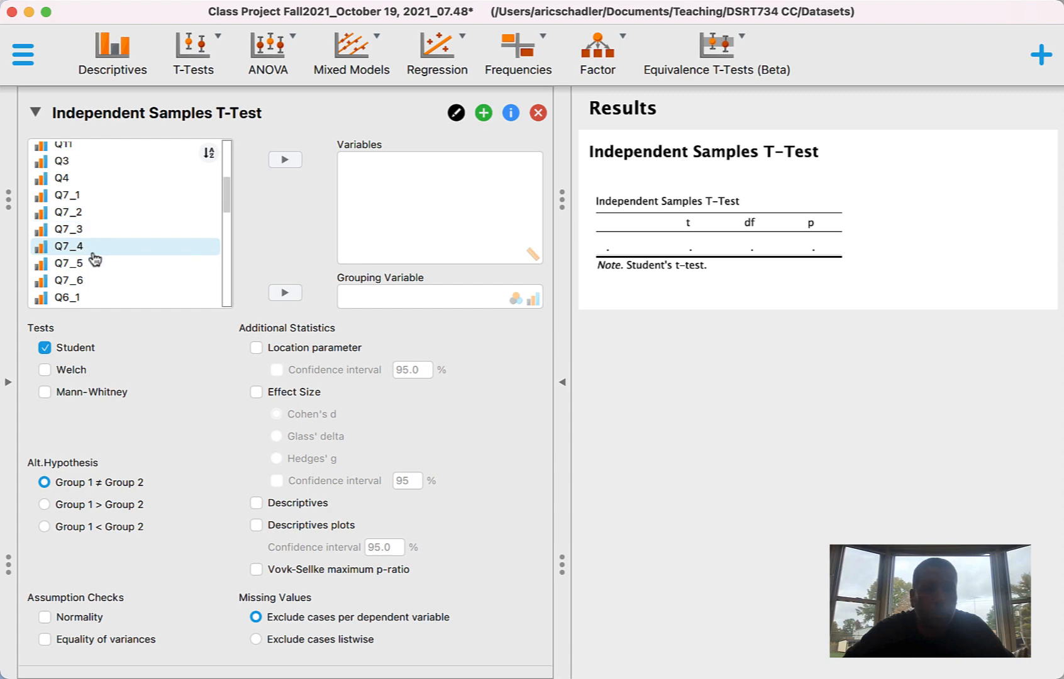
{"action": "scroll", "coordinate": [94, 257], "scroll_direction": "down", "scroll_amount": 2}
{"action": "scroll", "coordinate": [91, 254], "scroll_direction": "up", "scroll_amount": 6}
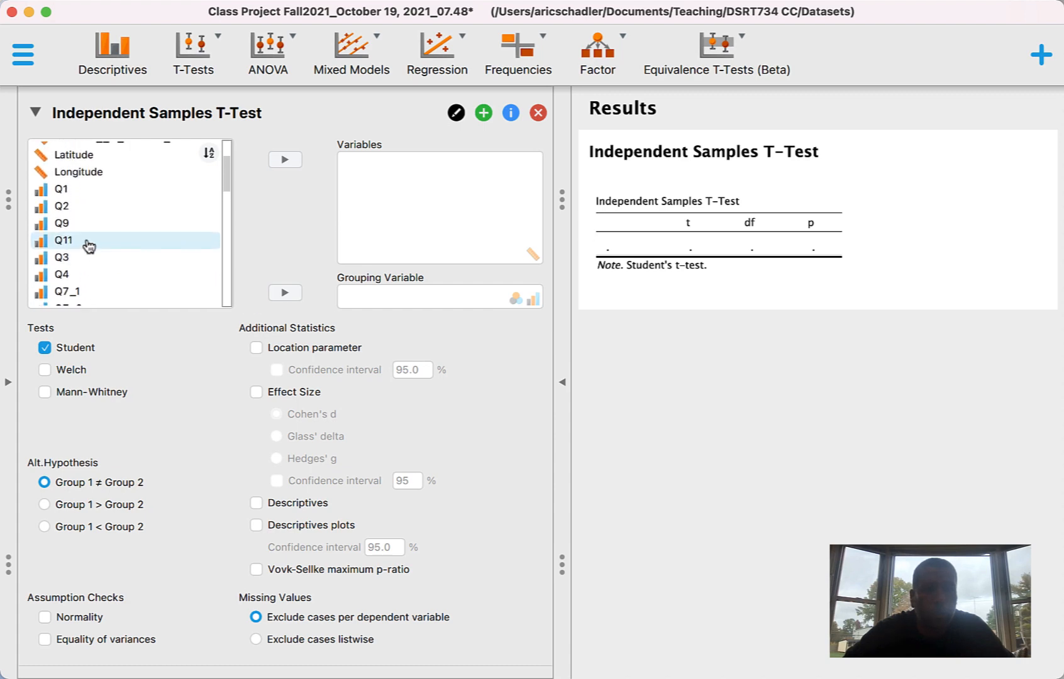
{"action": "left_click", "coordinate": [75, 224]}
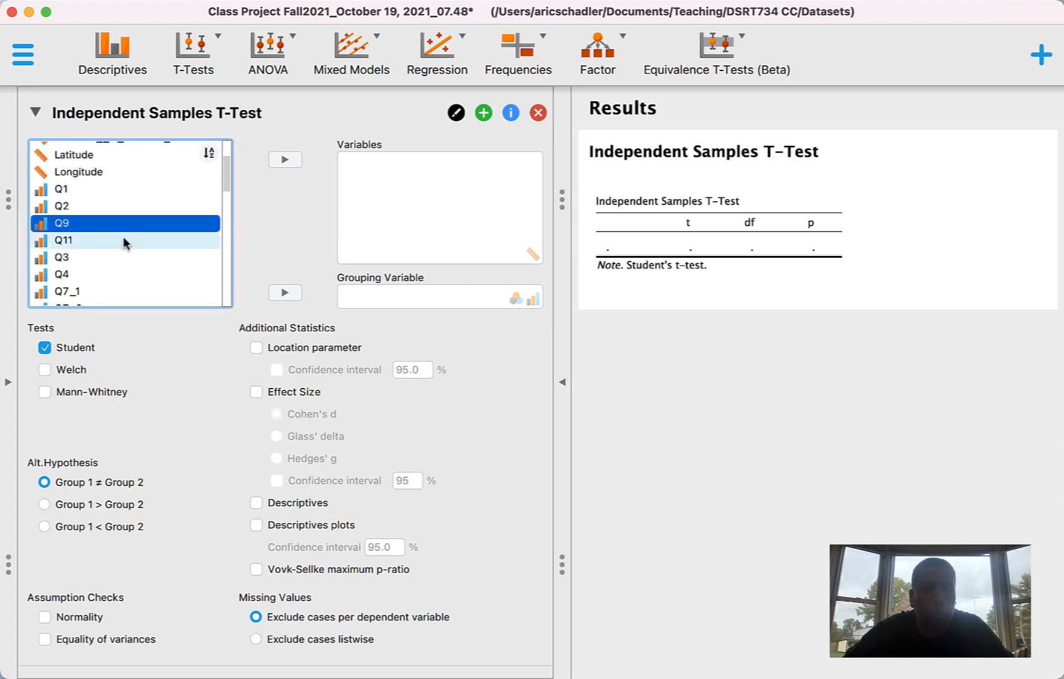
{"action": "left_click", "coordinate": [286, 295]}
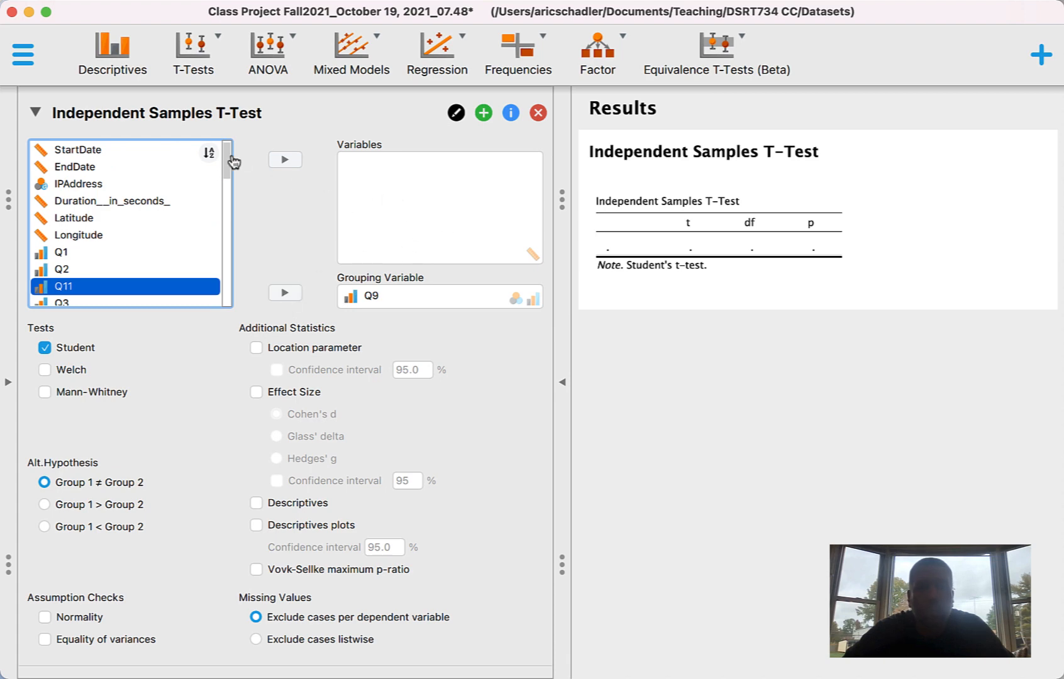
- Add stress as the dependent variable of the independent samples t-test
{"action": "left_click_drag", "start_coordinate": [232, 160], "coordinate": [234, 305]}
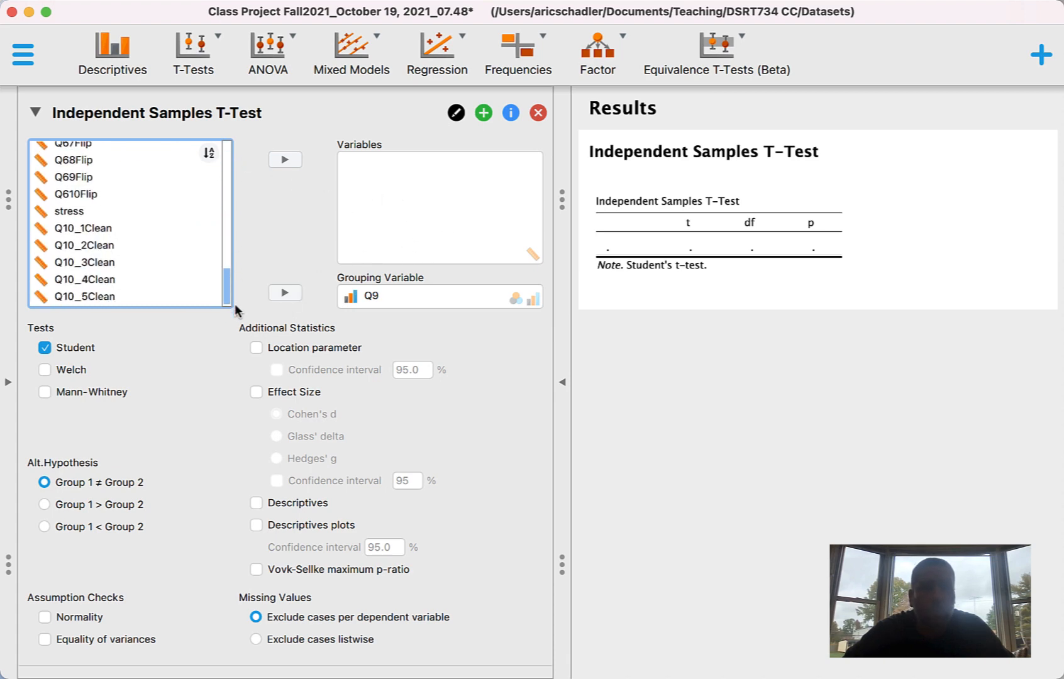
{"action": "left_click", "coordinate": [73, 212]}
{"action": "left_click", "coordinate": [288, 160]}
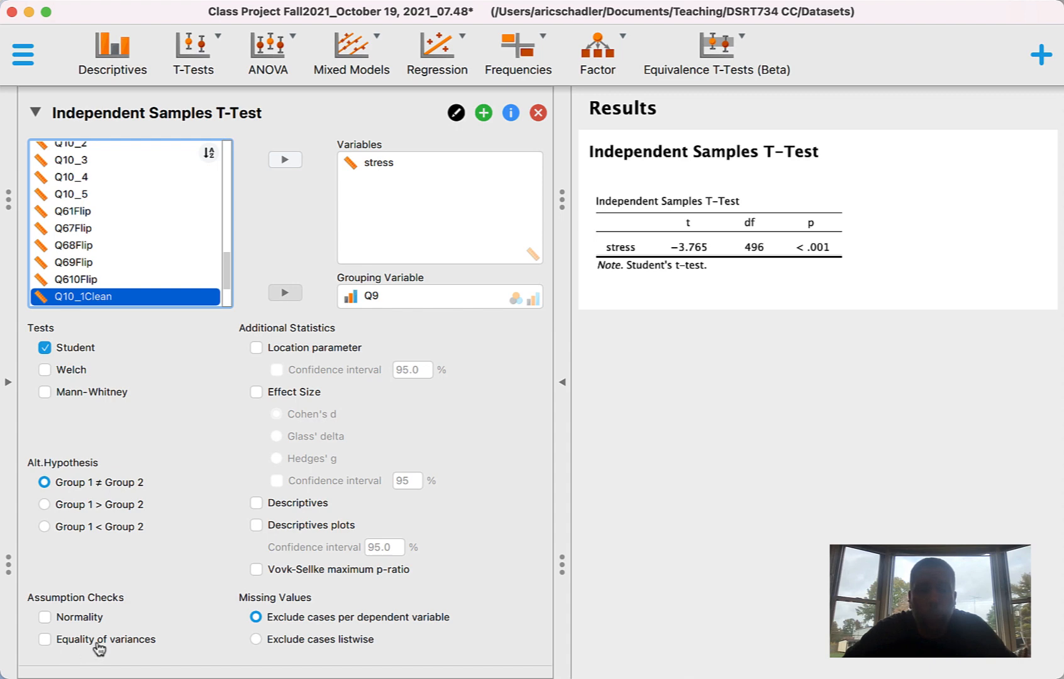
- Enable the equality of variances check, the Welch test and descriptives for the stress comparison
{"action": "left_click", "coordinate": [44, 638]}
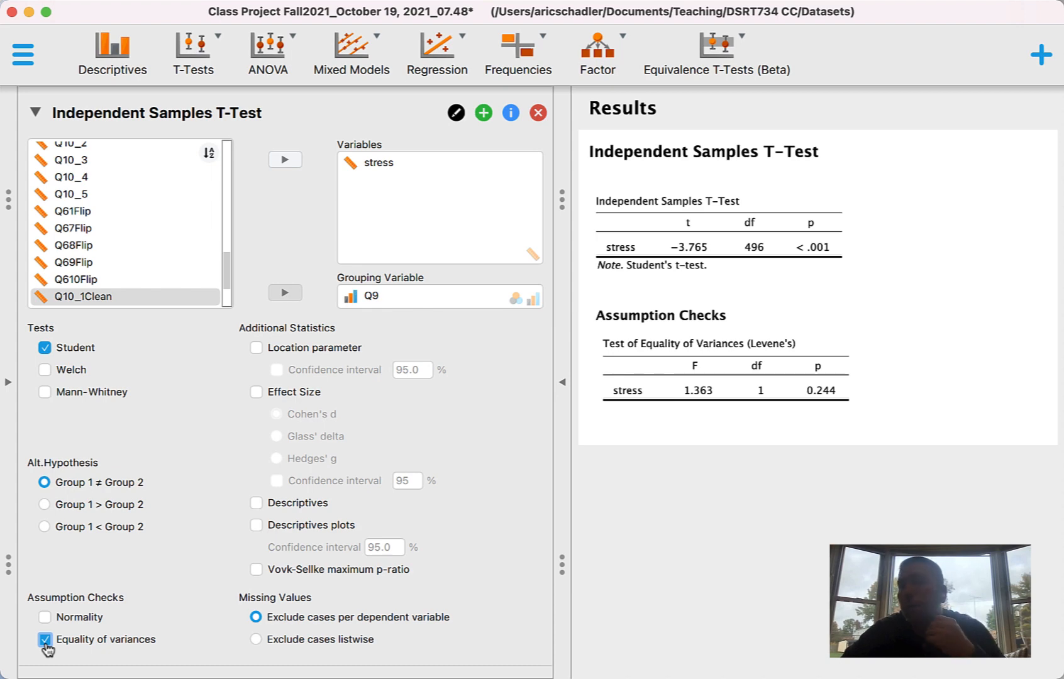
{"action": "left_click", "coordinate": [45, 640]}
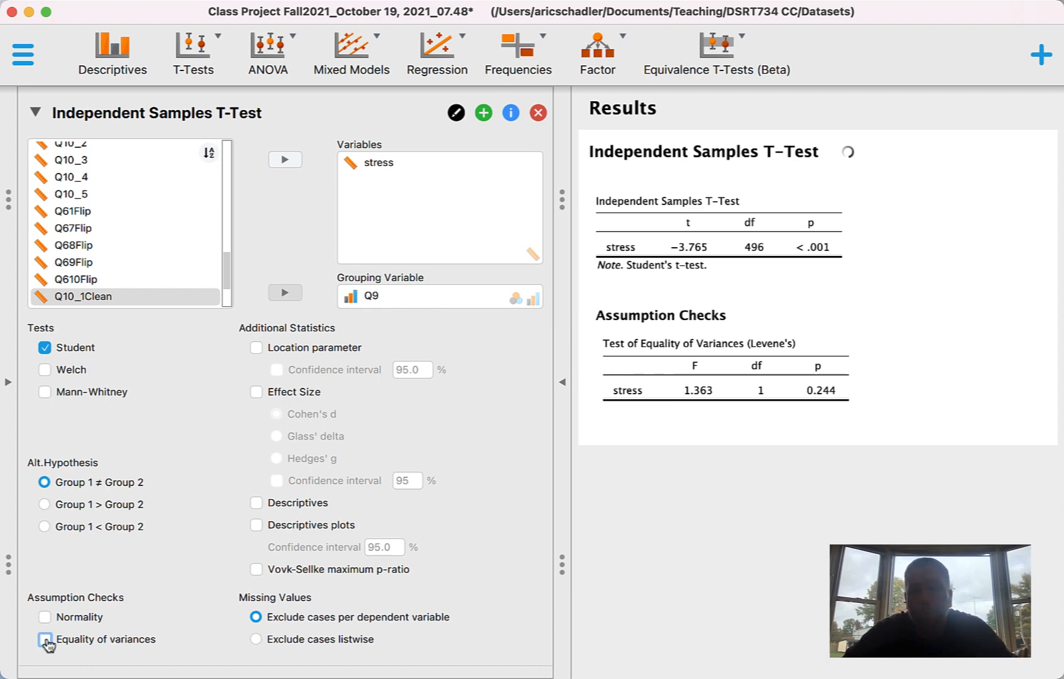
{"action": "left_click", "coordinate": [44, 640]}
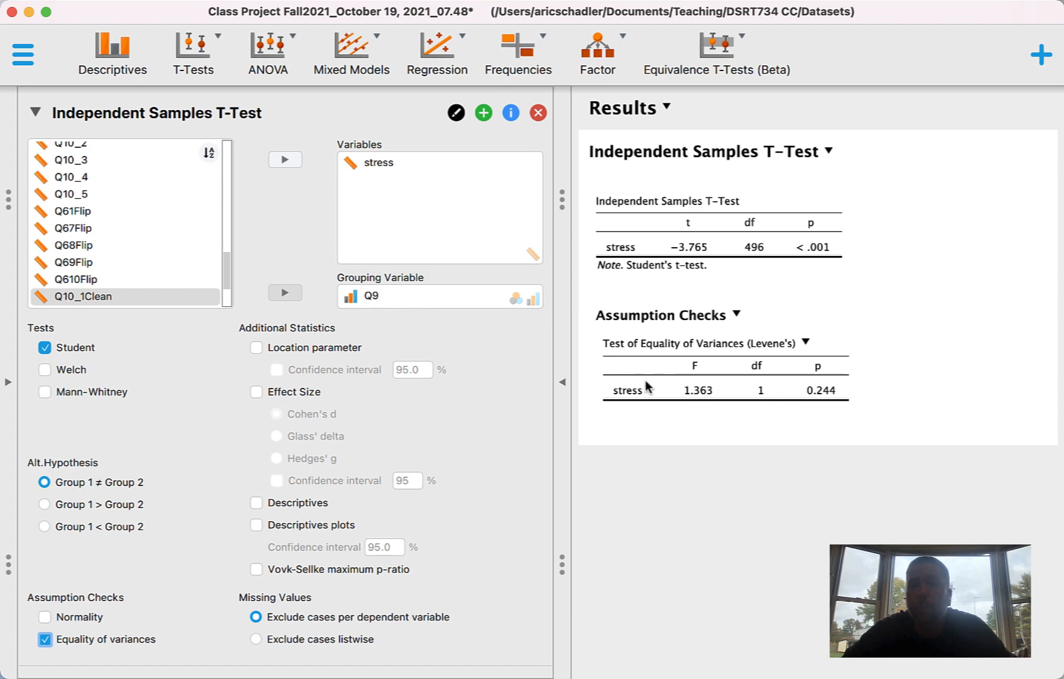
{"action": "left_click", "coordinate": [45, 370]}
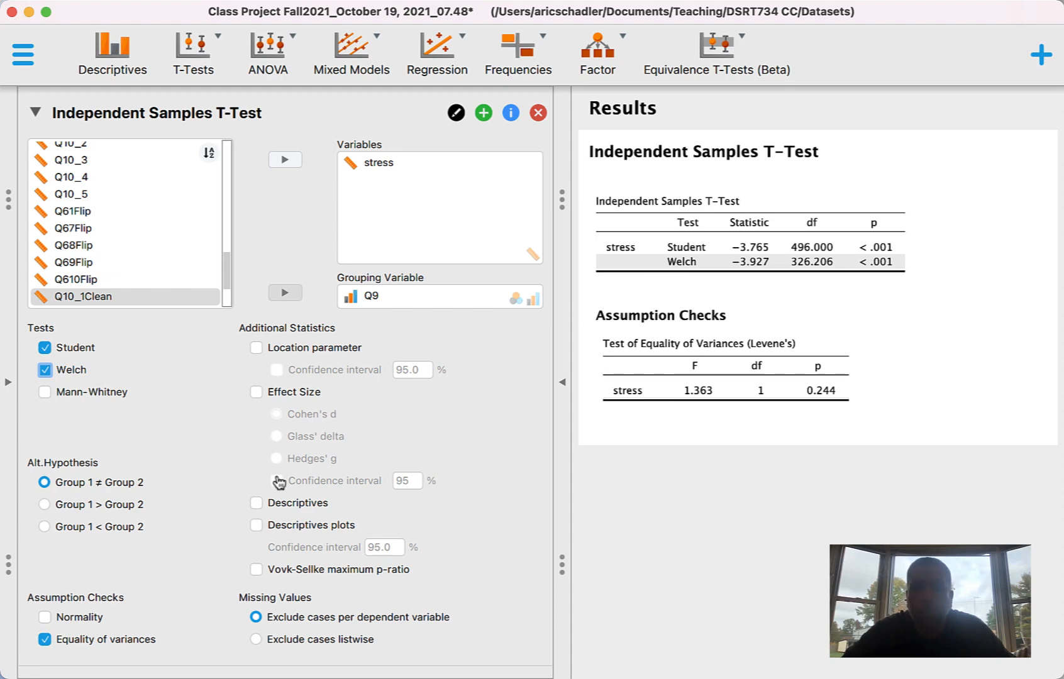
{"action": "left_click", "coordinate": [256, 503]}
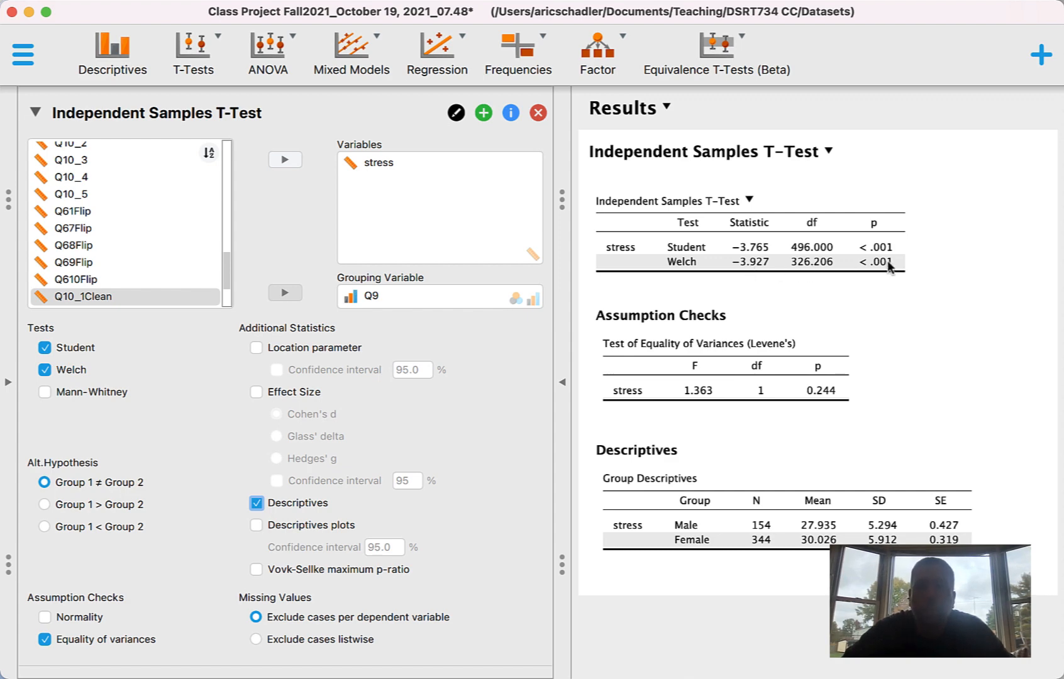
- Remove all analyses from the results and confirm the removal
{"action": "left_click", "coordinate": [666, 107]}
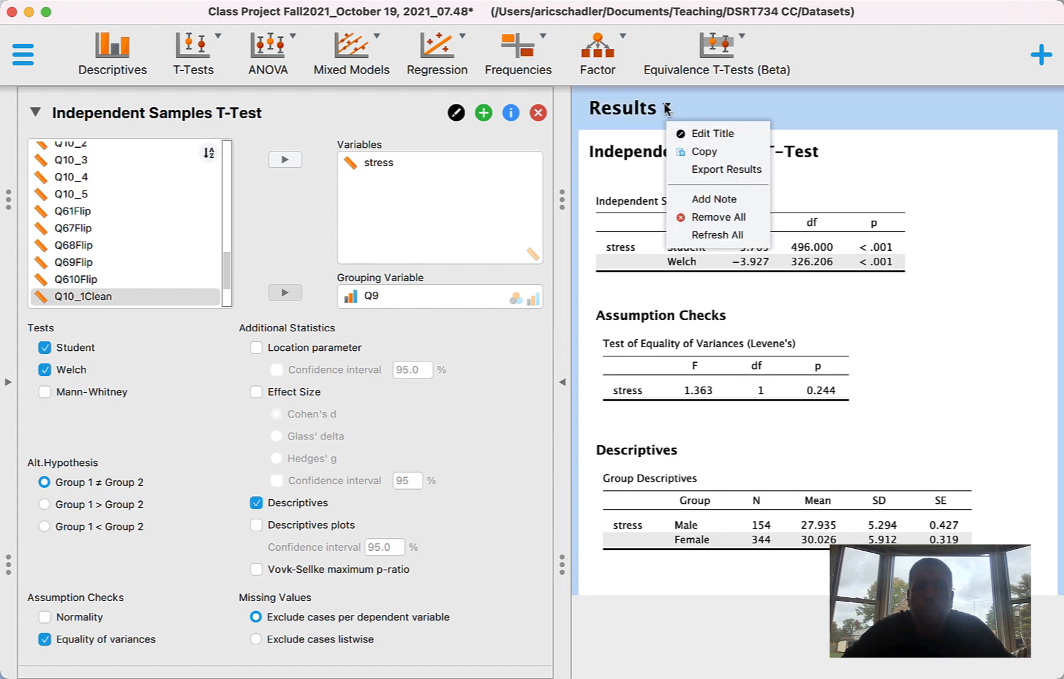
{"action": "left_click", "coordinate": [706, 216]}
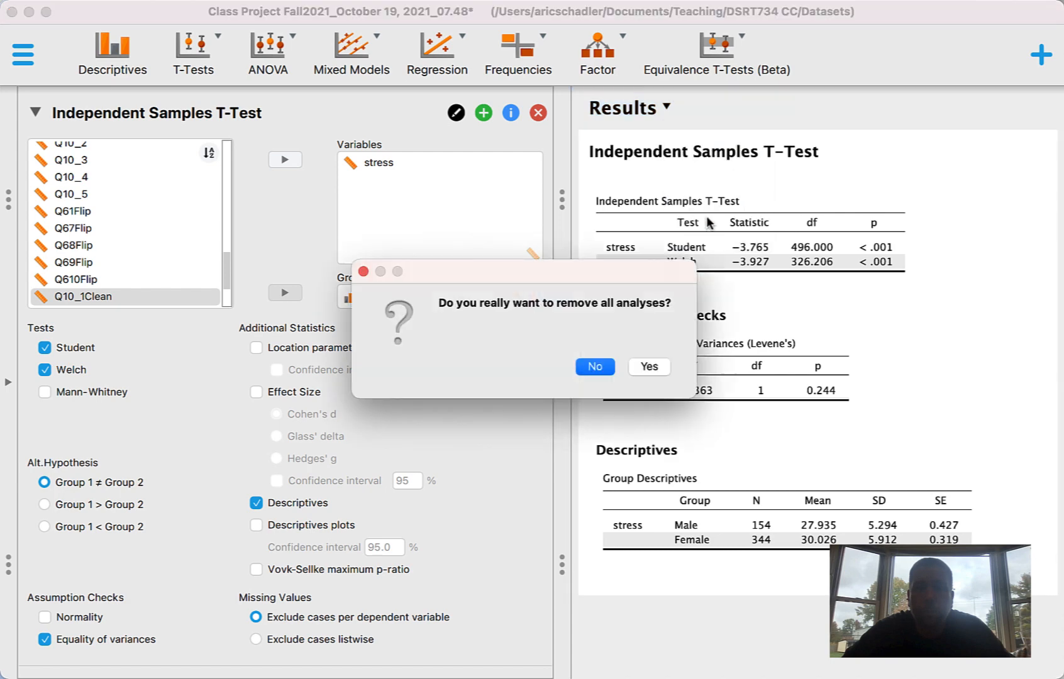
{"action": "left_click", "coordinate": [650, 367]}
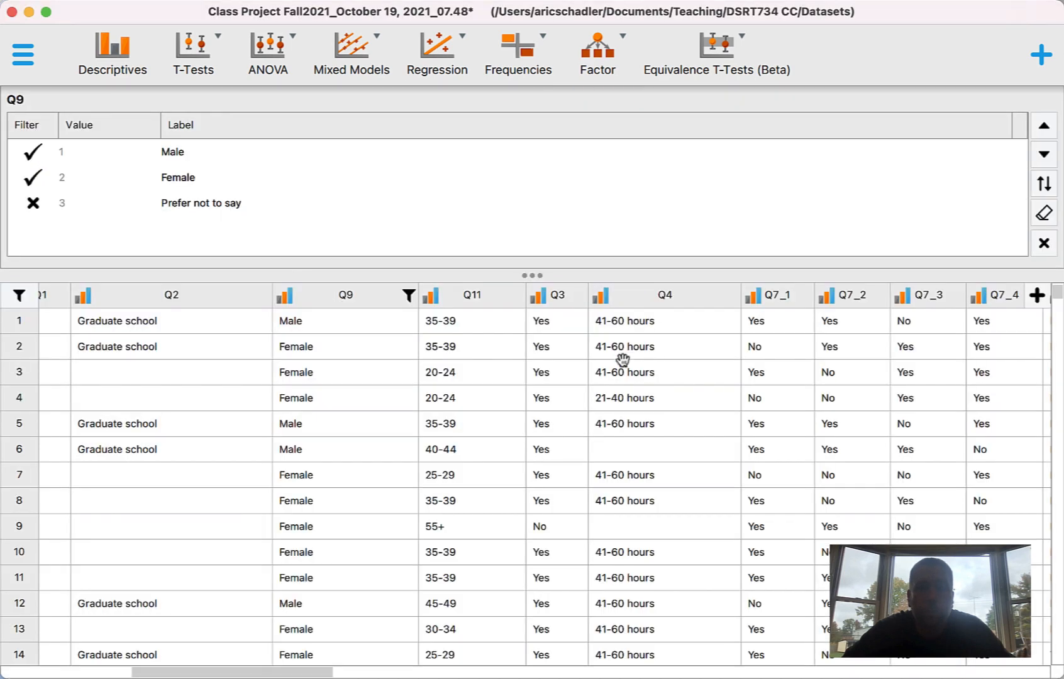
- Include the "Prefer not to say" responses of Q9 in the filter again and close the variable's label editor
{"action": "left_click", "coordinate": [33, 204]}
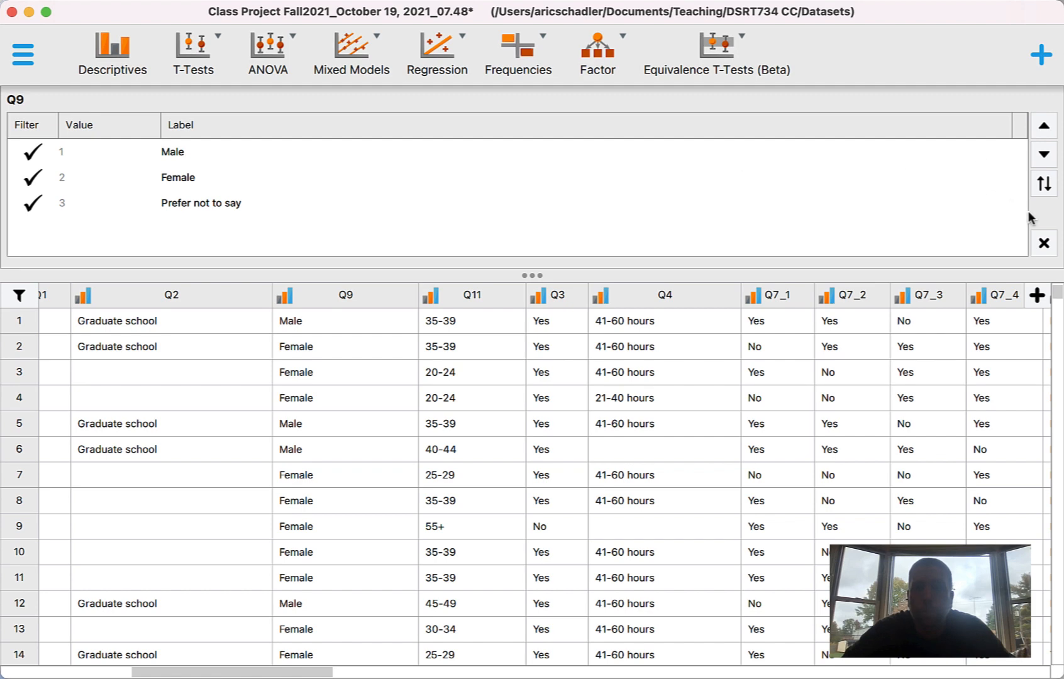
{"action": "left_click", "coordinate": [1044, 243]}
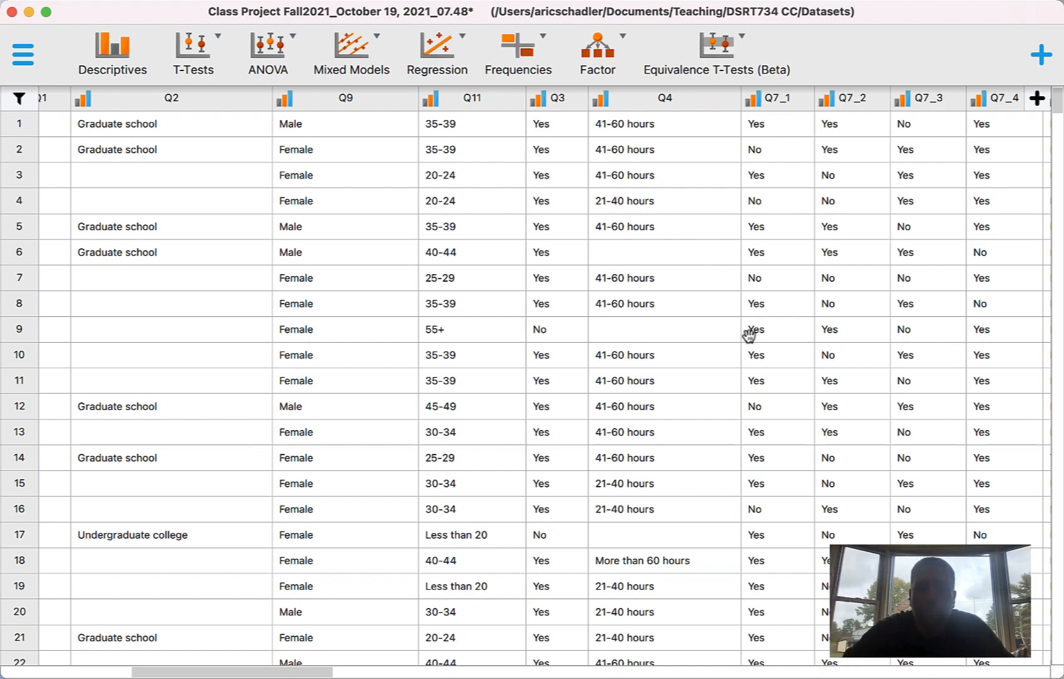
- Start a classical paired samples t-test
{"action": "scroll", "coordinate": [748, 335], "scroll_direction": "right", "scroll_amount": 15}
{"action": "scroll", "coordinate": [748, 335], "scroll_direction": "right", "scroll_amount": 15}
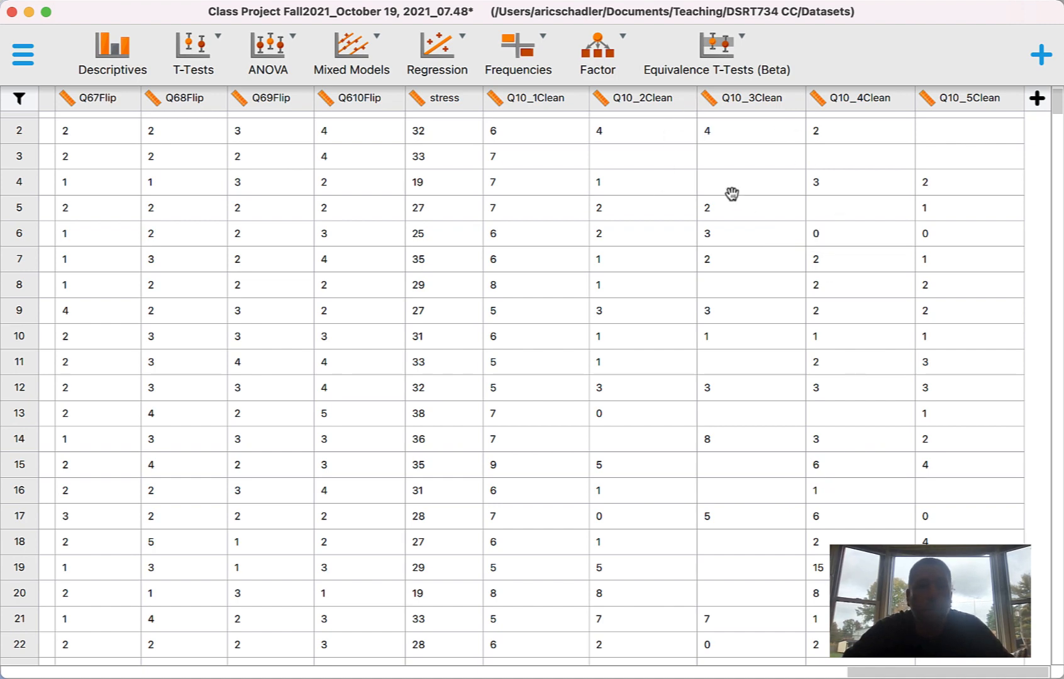
{"action": "left_click", "coordinate": [213, 50]}
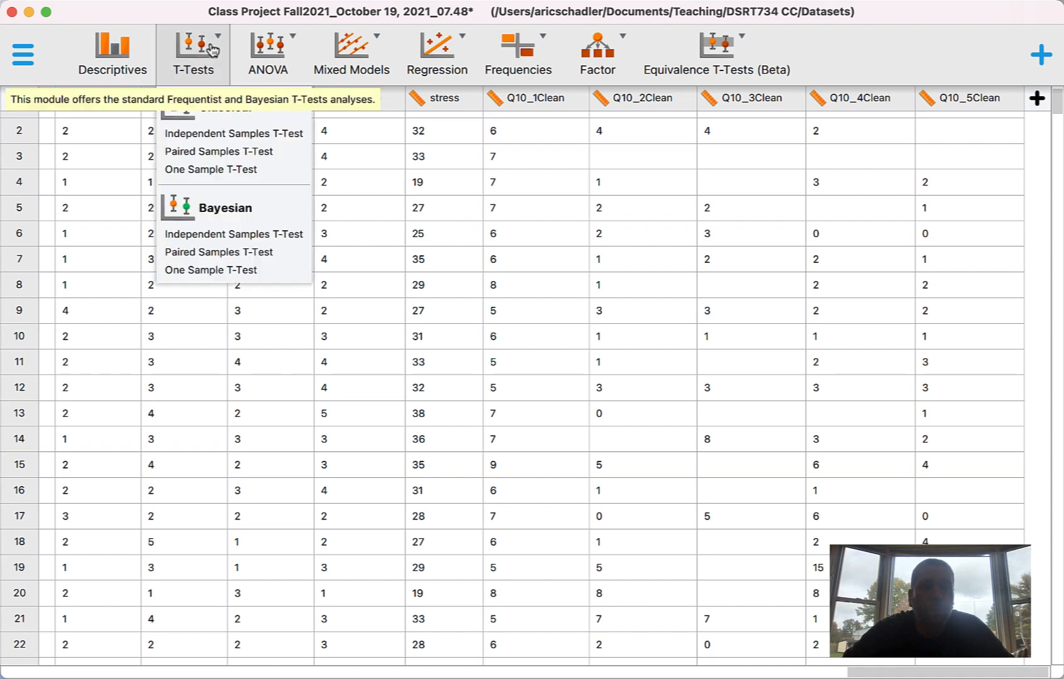
{"action": "left_click", "coordinate": [201, 154]}
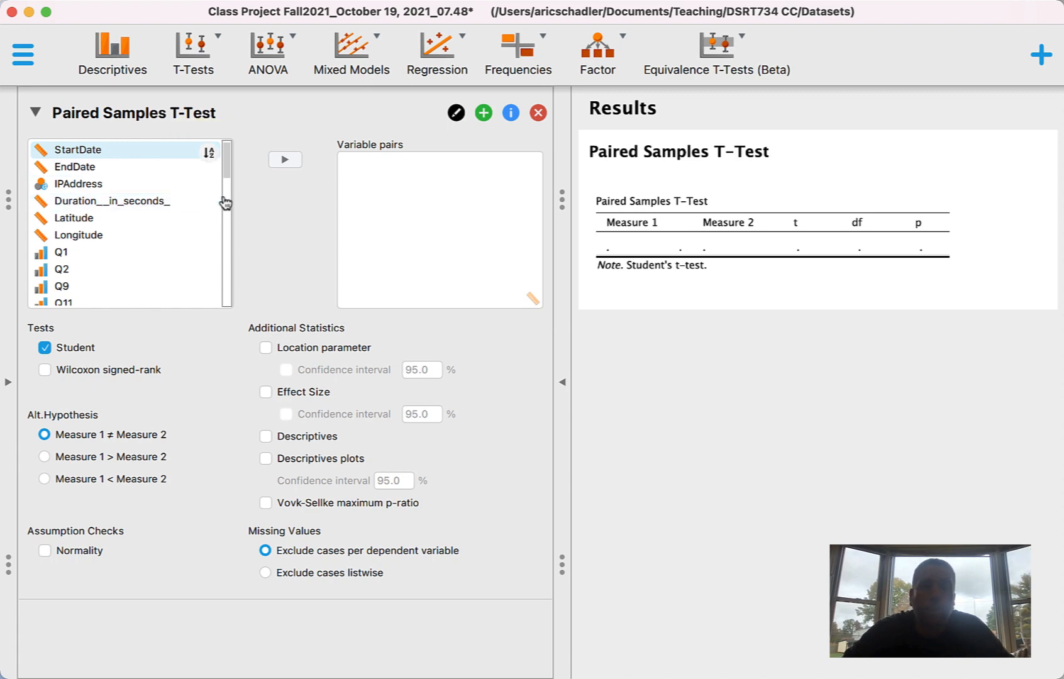
- Pair Q10_2Clean with Q10_4Clean in the paired samples t-test and enable descriptives
{"action": "left_click_drag", "start_coordinate": [229, 168], "coordinate": [227, 314]}
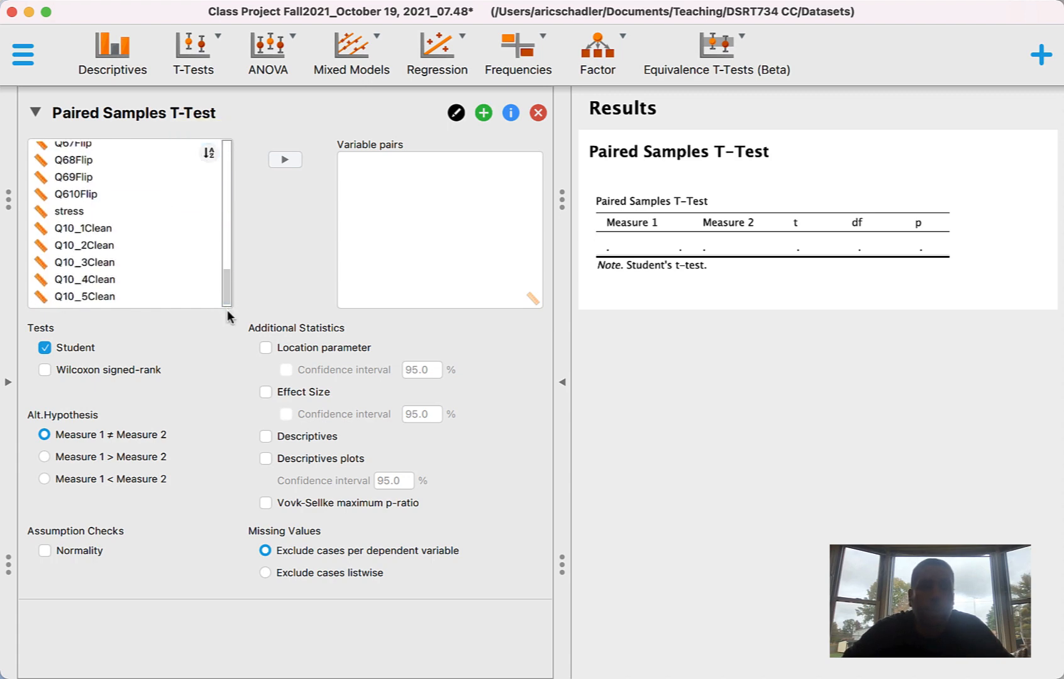
{"action": "left_click", "coordinate": [104, 248]}
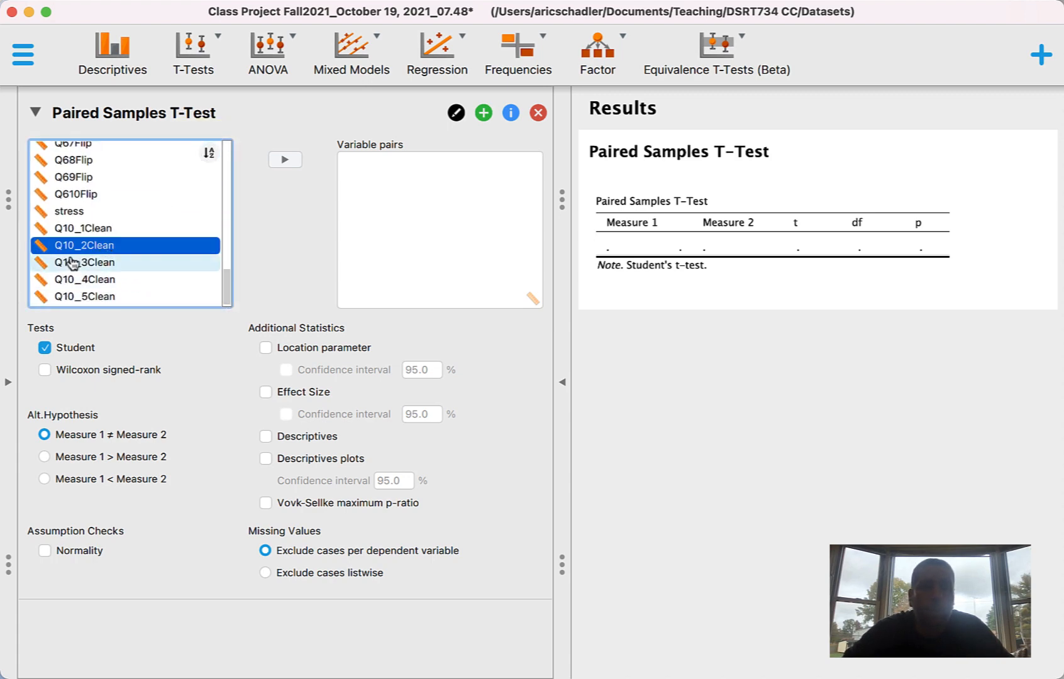
{"action": "left_click", "coordinate": [286, 161]}
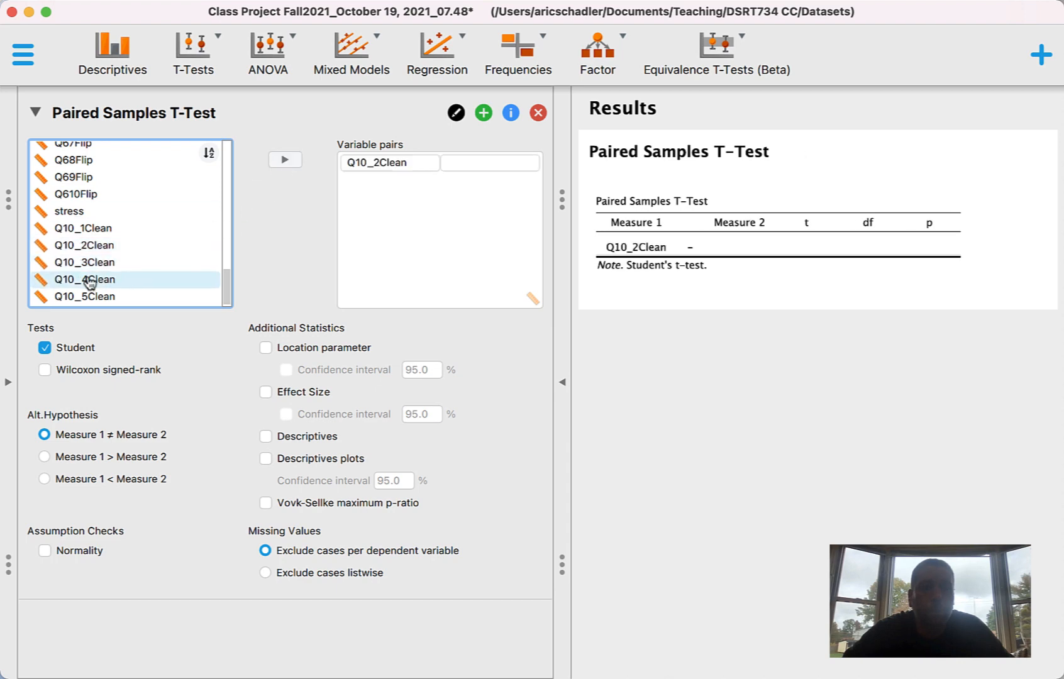
{"action": "left_click", "coordinate": [95, 280]}
{"action": "left_click", "coordinate": [286, 161]}
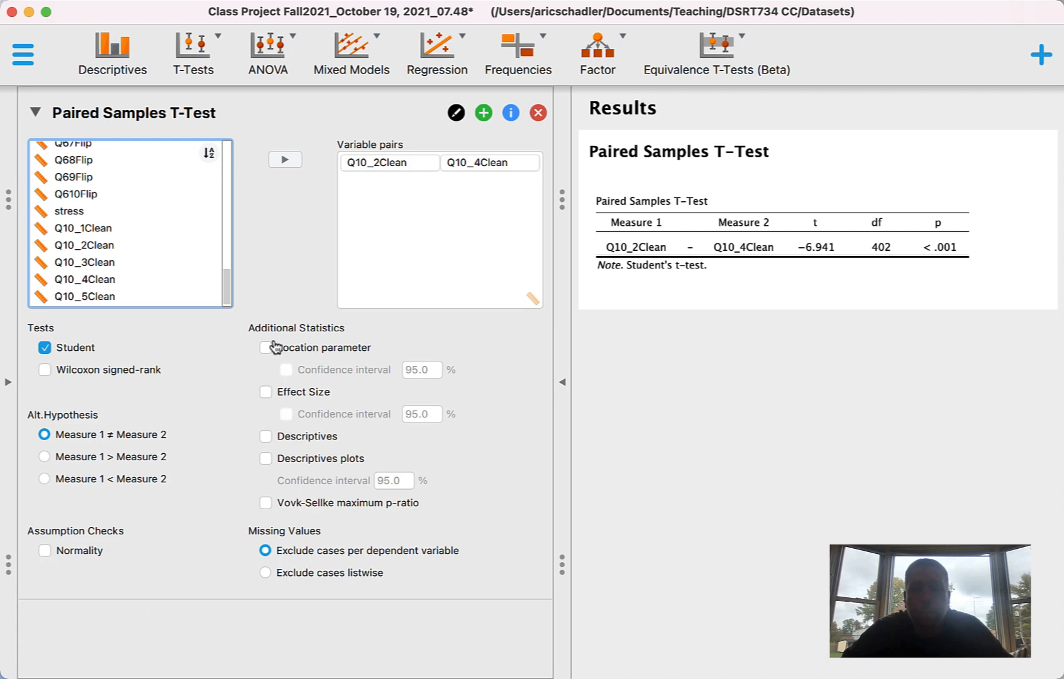
{"action": "left_click", "coordinate": [266, 439]}
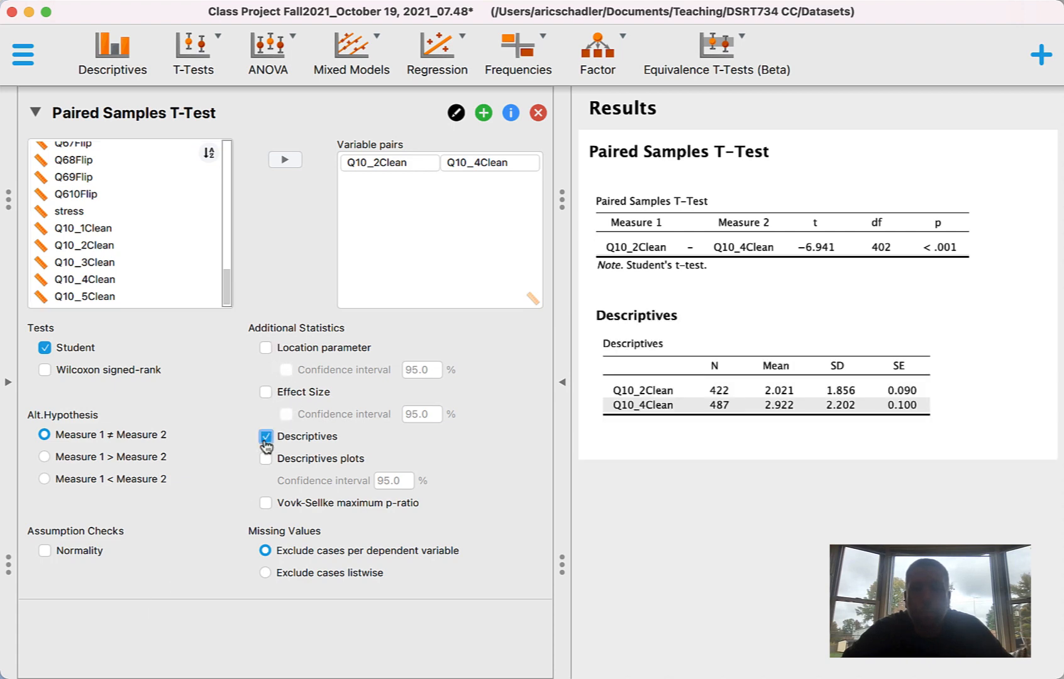